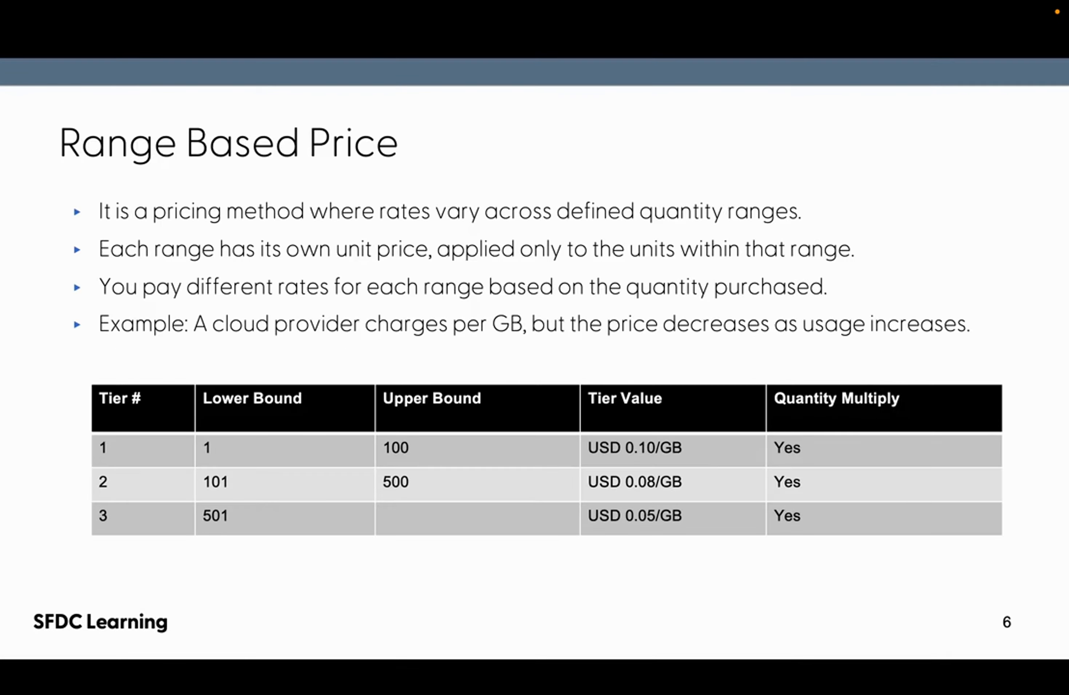
- Switch from the slides to the Salesforce quote and view the net unit price calculation for the Cloud Storage Service line
key("ctrl+Right")
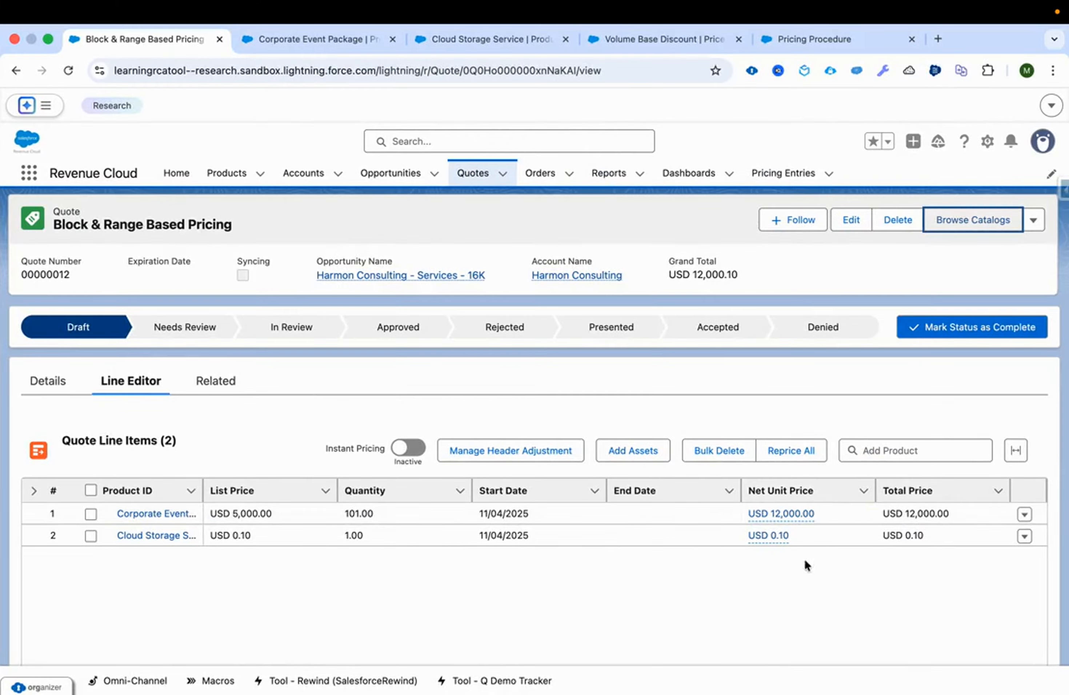
left_click(774, 539)
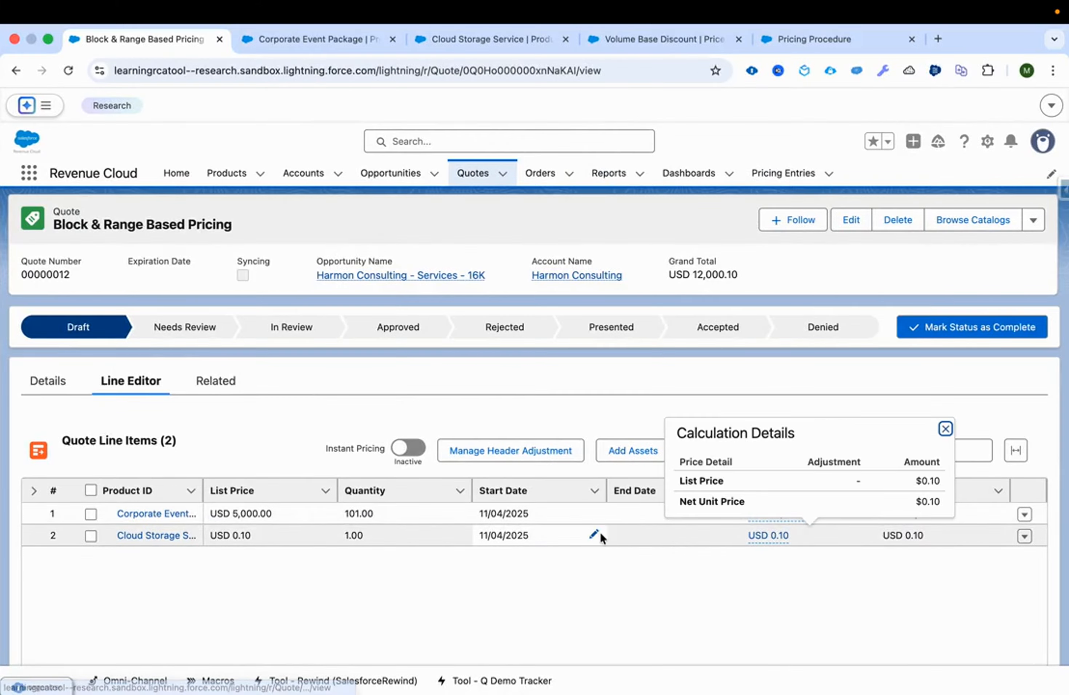
key("ctrl+Left")
key("ctrl+Right")
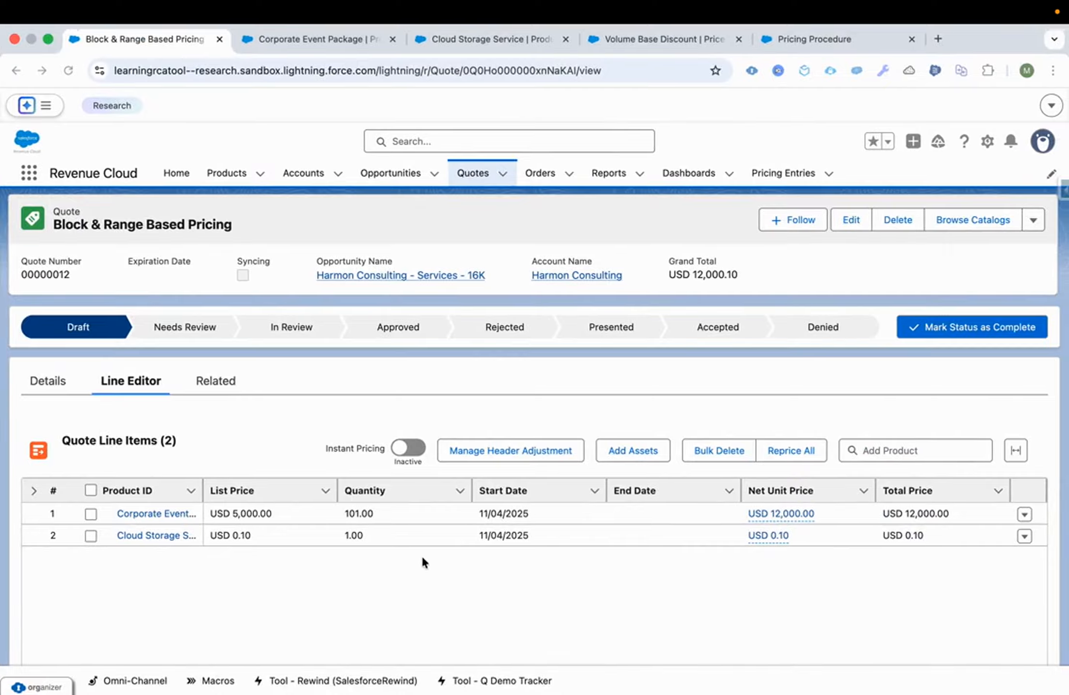
- Set the Cloud Storage Service line's quantity to 105, save the quote, and check its price calculation against the tier slide
left_click(422, 551)
left_click(428, 534)
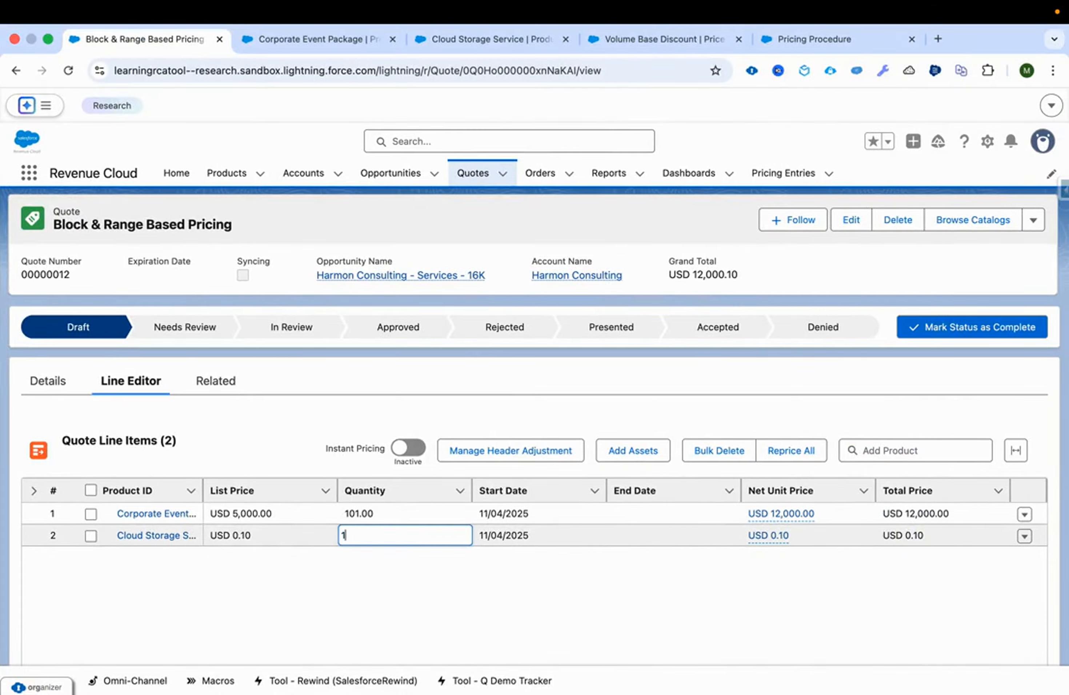
type("05")
key("Tab")
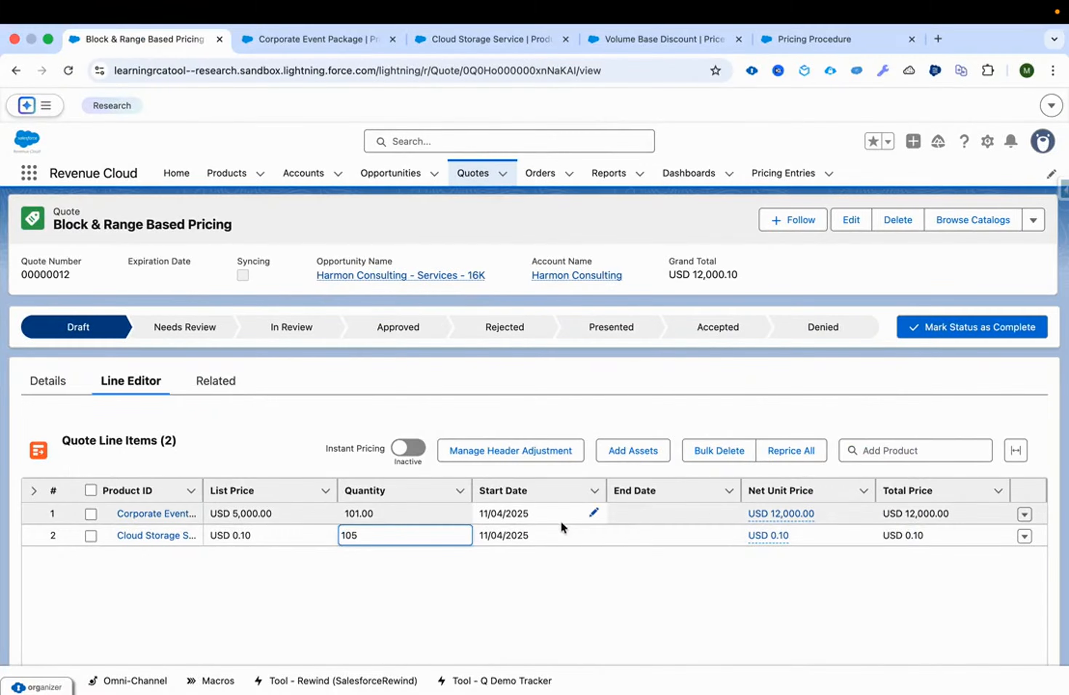
left_click(562, 641)
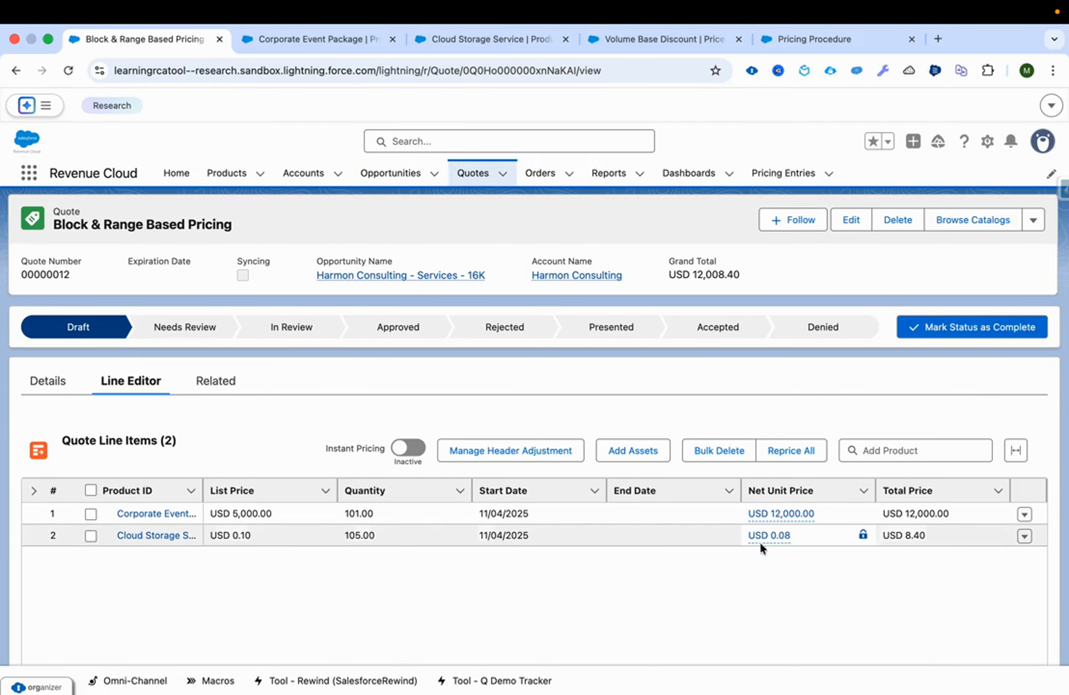
left_click(771, 543)
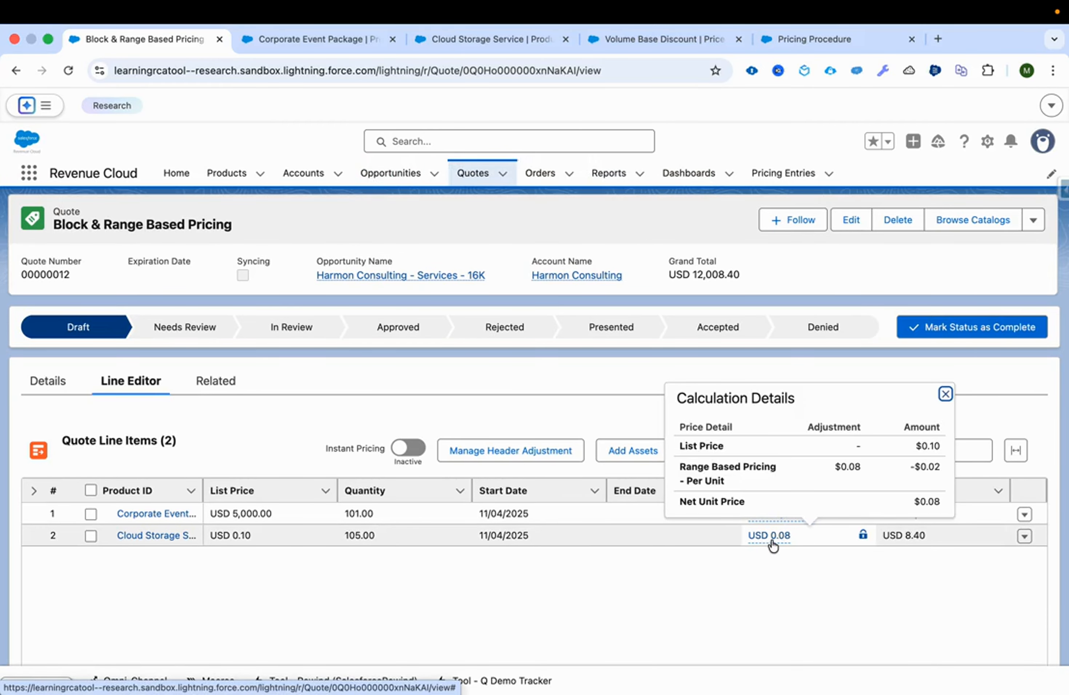
key("ctrl+Left")
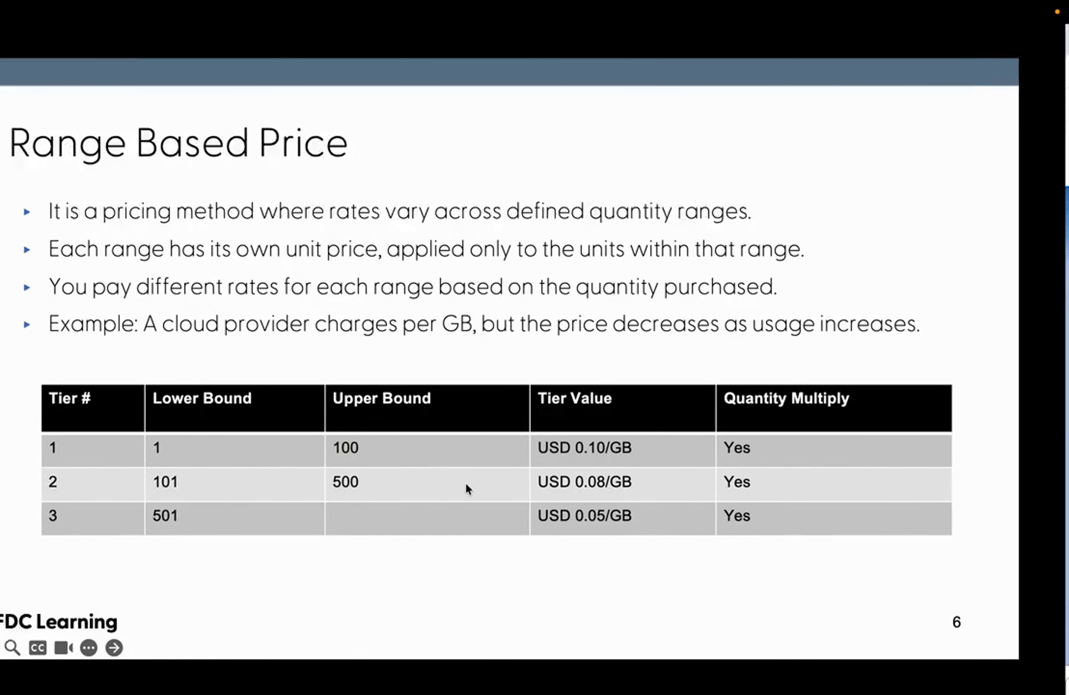
- Set the Cloud Storage Service line's quantity to 210 on the quote, save, and view its net unit price calculation
key("ctrl+Right")
double_click(397, 533)
type("201")
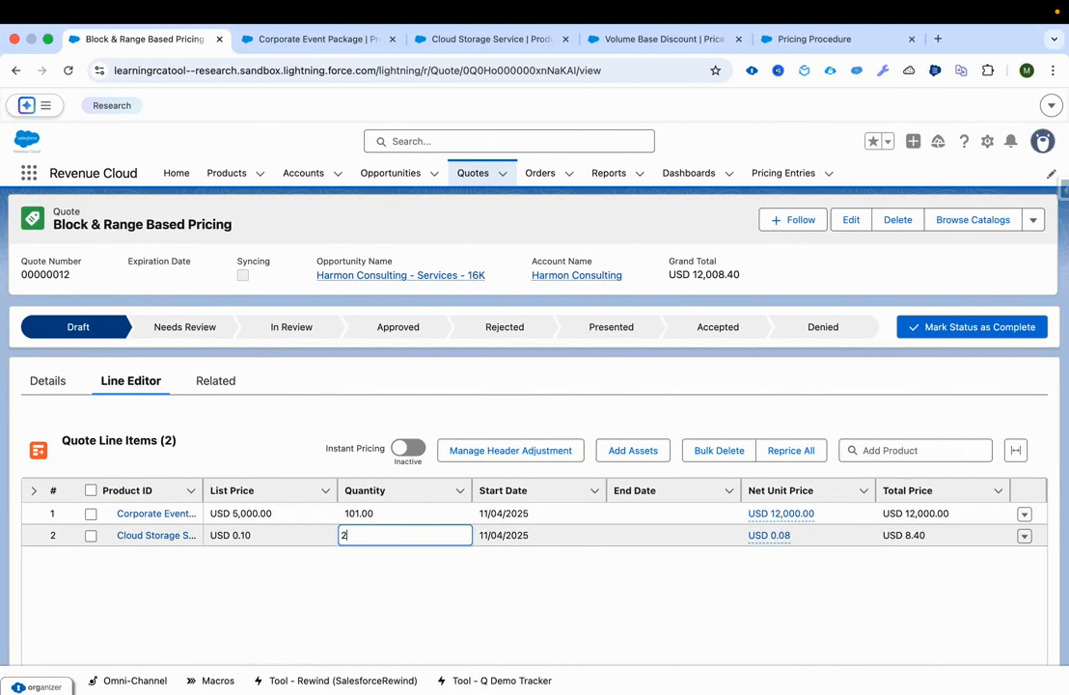
key("BackSpace")
key("BackSpace")
type("10")
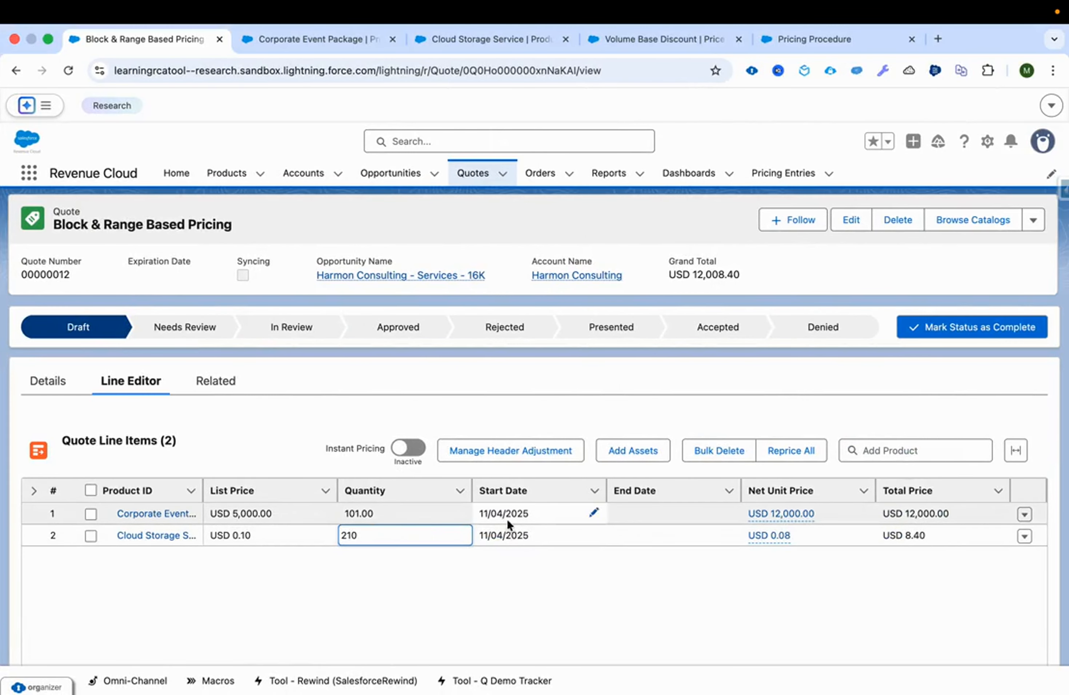
left_click(510, 535)
left_click(564, 640)
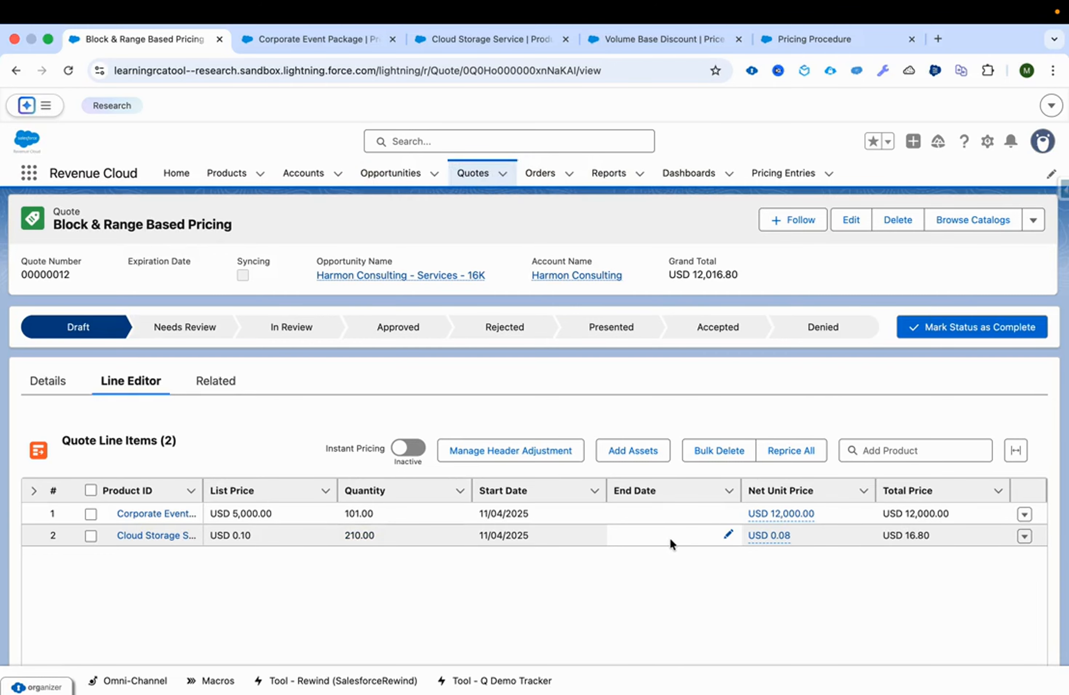
left_click(776, 540)
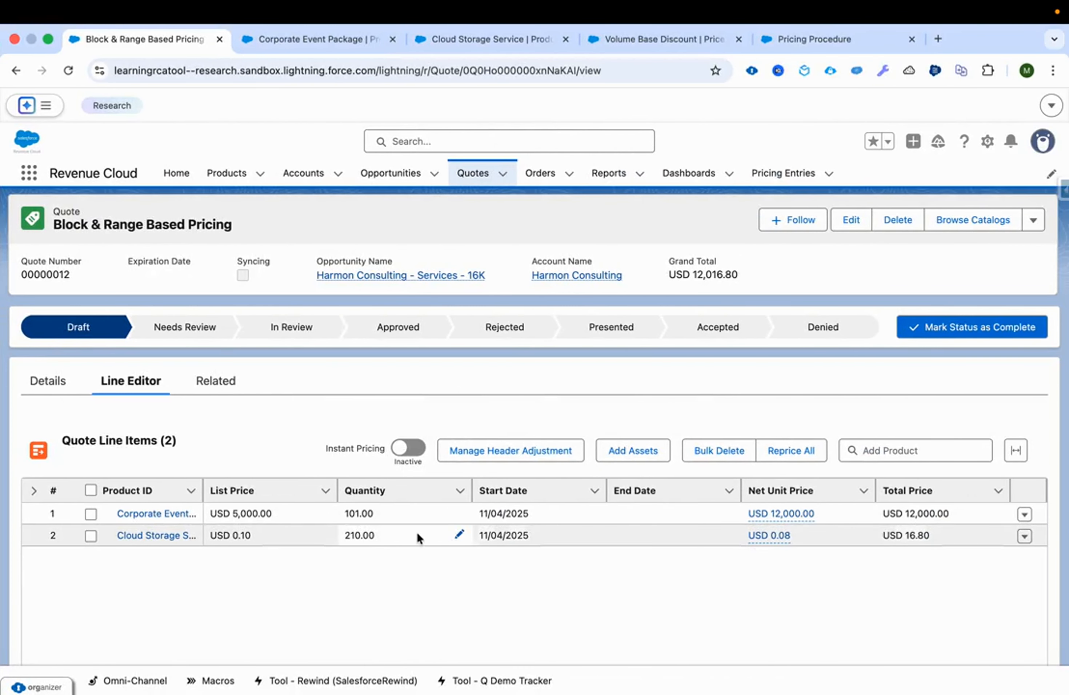
- Set the Cloud Storage Service line's quantity to 510, save the quote, and compare its net unit price with the tier slide
double_click(415, 532)
type("510")
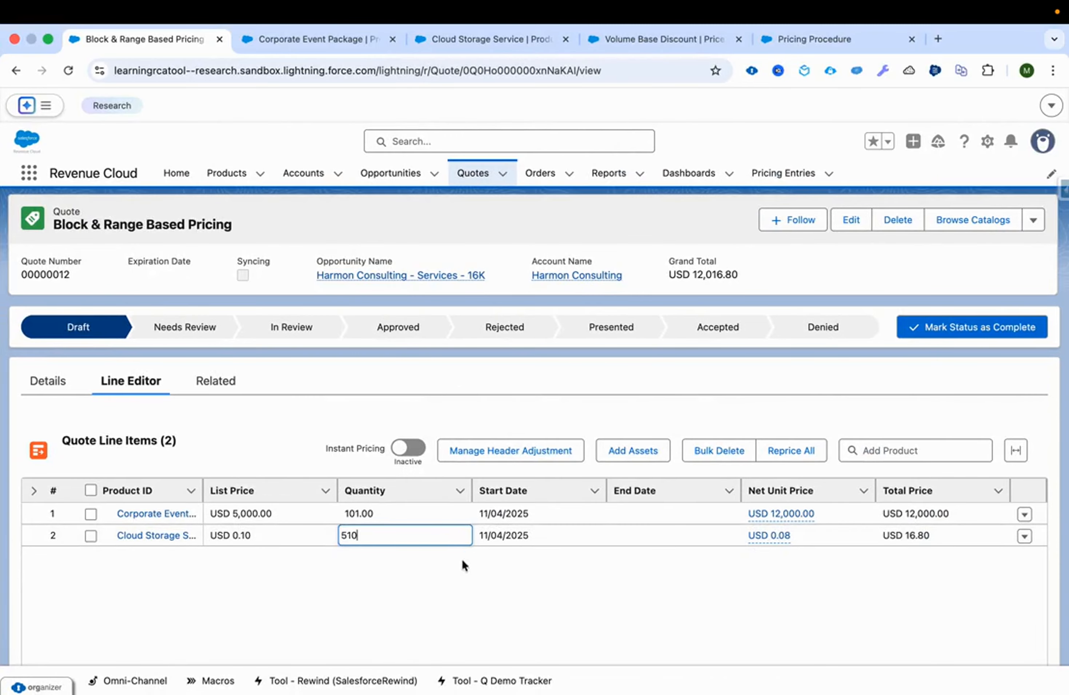
left_click(474, 536)
left_click(567, 637)
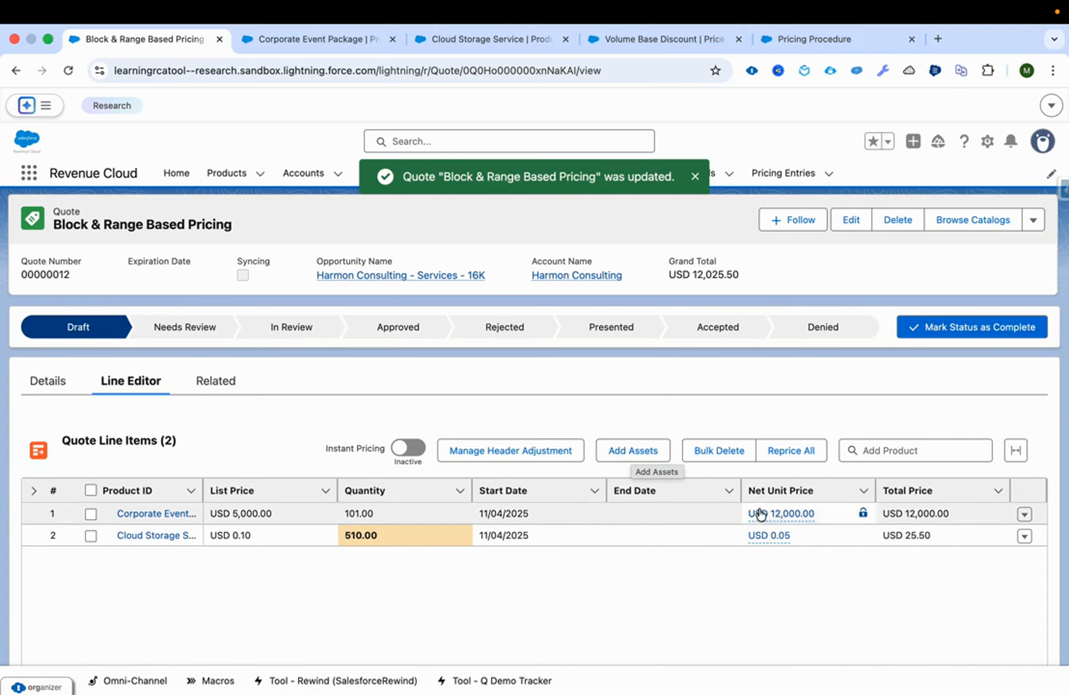
left_click(766, 536)
key("ctrl+Left")
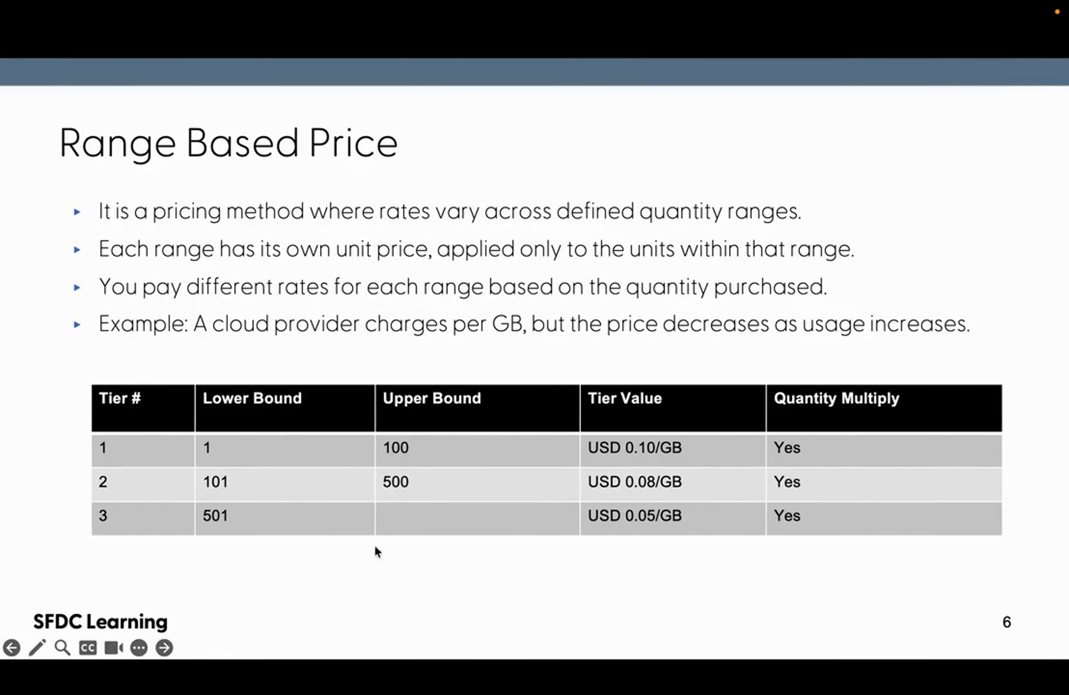
key("ctrl+Right")
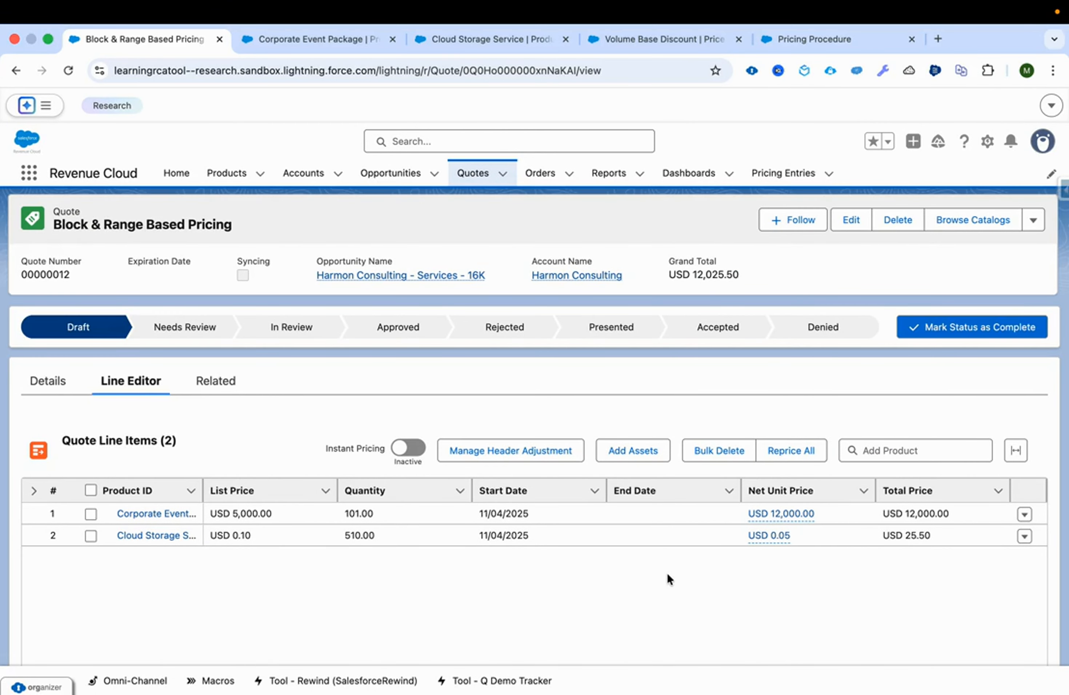
- Examine the name and Pricing Method on the Corporate Event Package product record
left_click(311, 39)
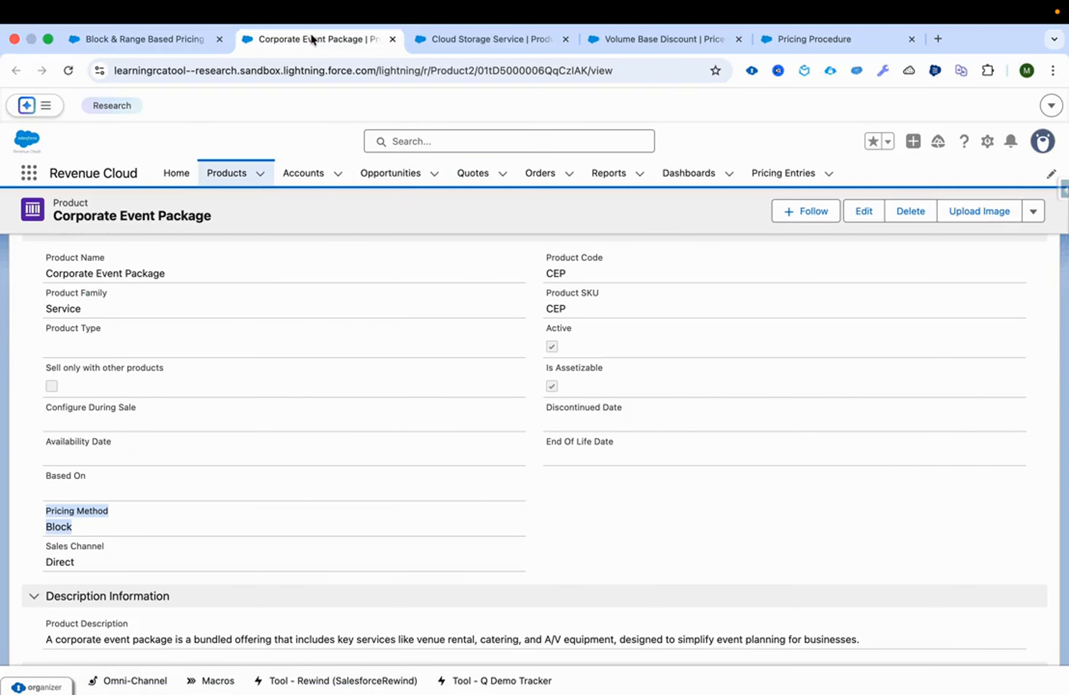
scroll(342, 372, "up", 3)
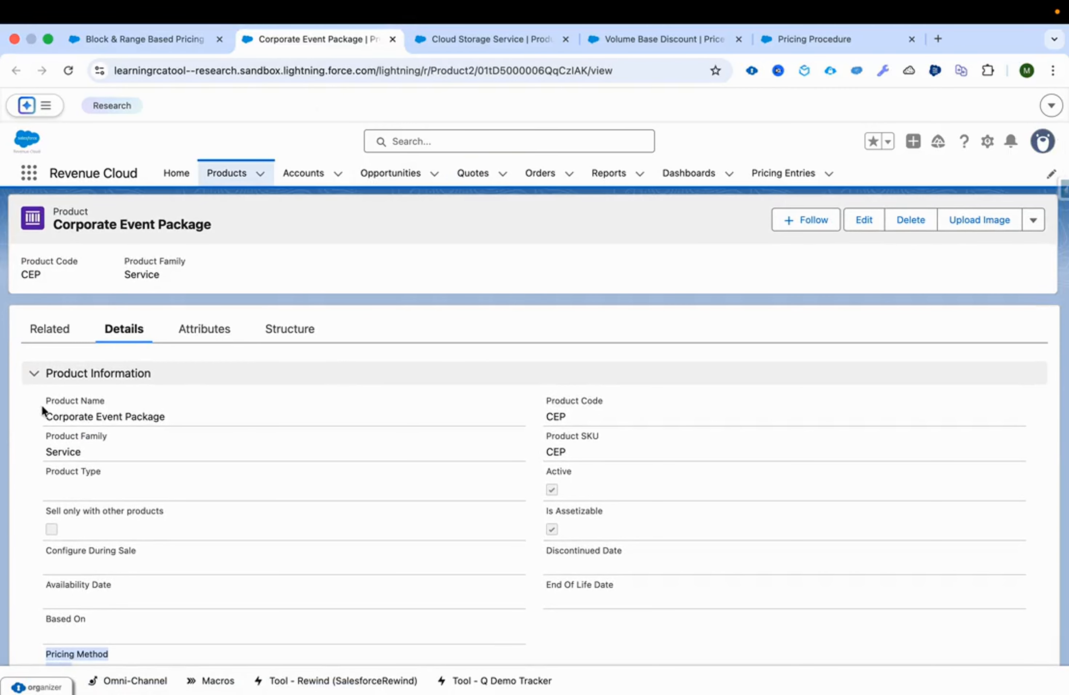
left_click_drag(41, 409, 174, 408)
scroll(175, 409, "down", 4)
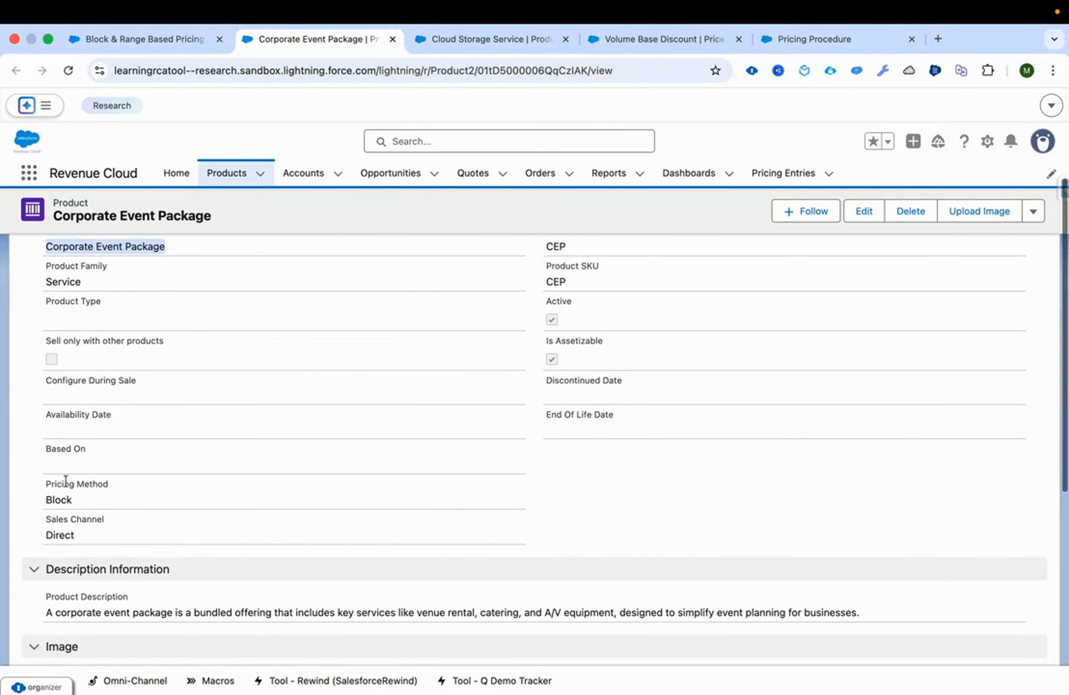
left_click_drag(46, 483, 77, 502)
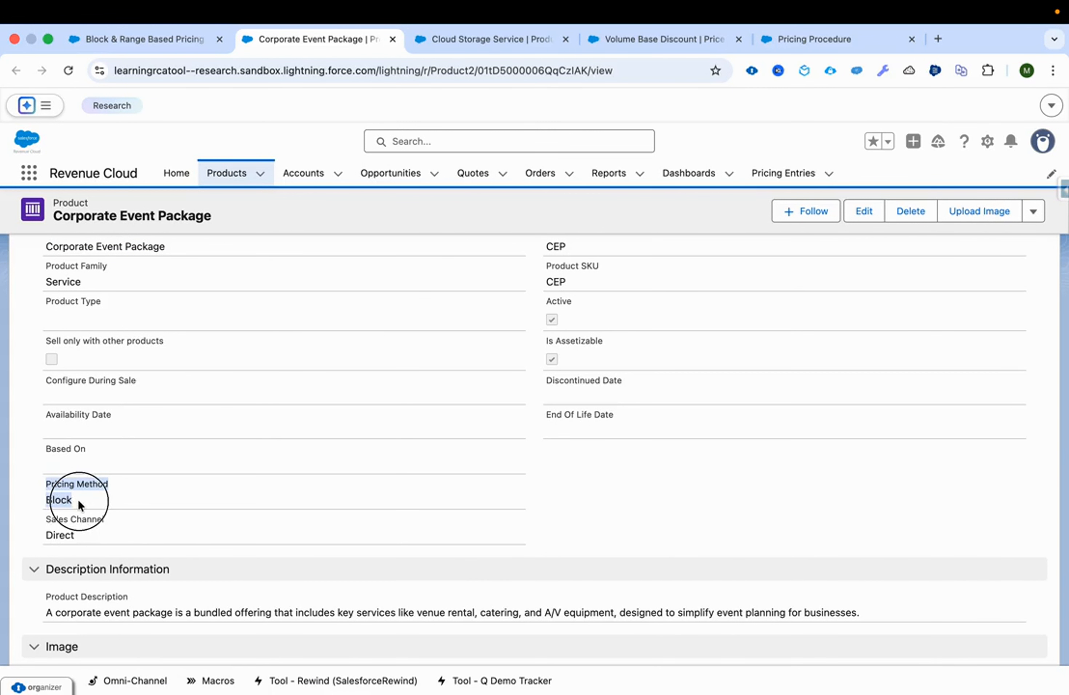
left_click(105, 487)
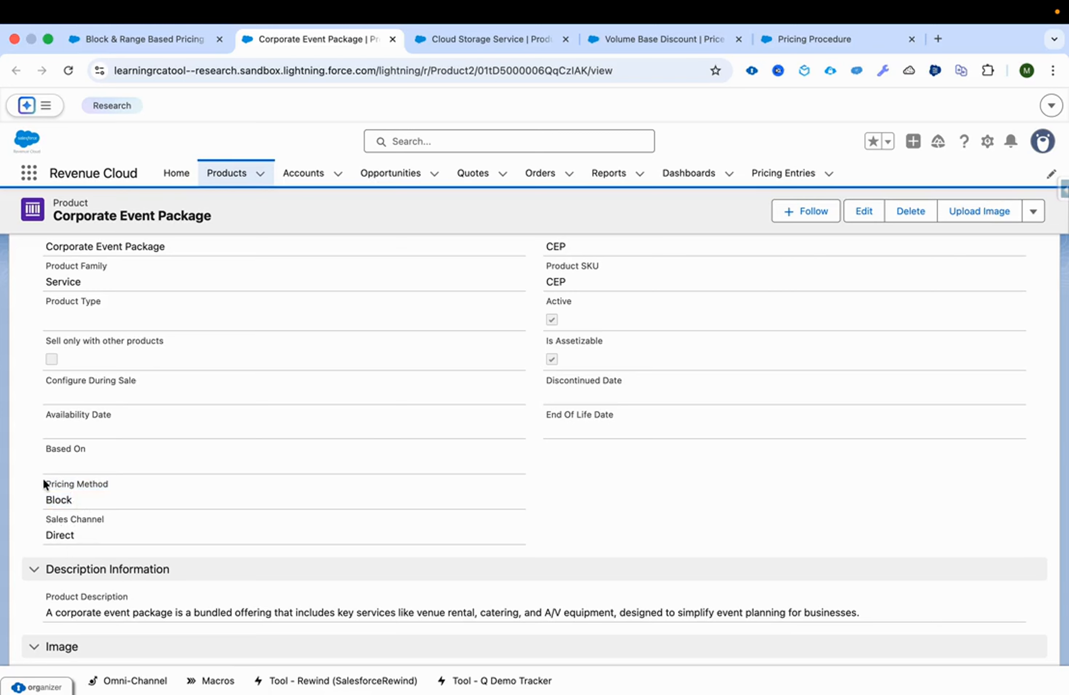
left_click_drag(43, 483, 76, 497)
left_click(147, 498)
- Examine the Pricing Method on the Cloud Storage Service product record
left_click(451, 43)
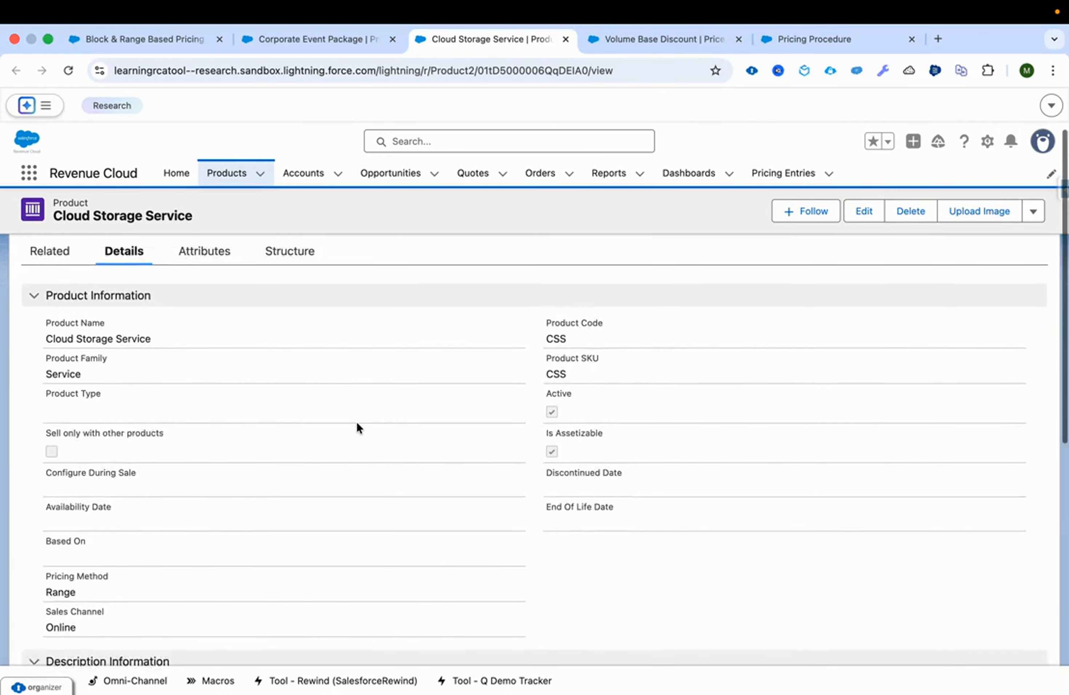
scroll(357, 426, "down", 1)
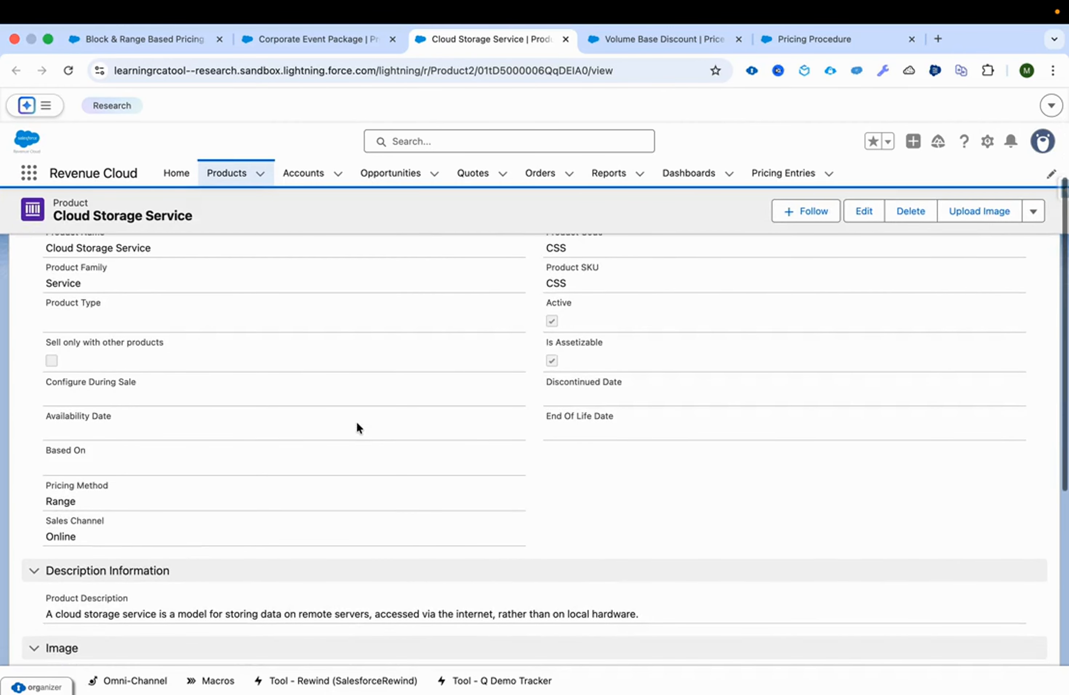
left_click(45, 486)
left_click_drag(45, 486, 77, 500)
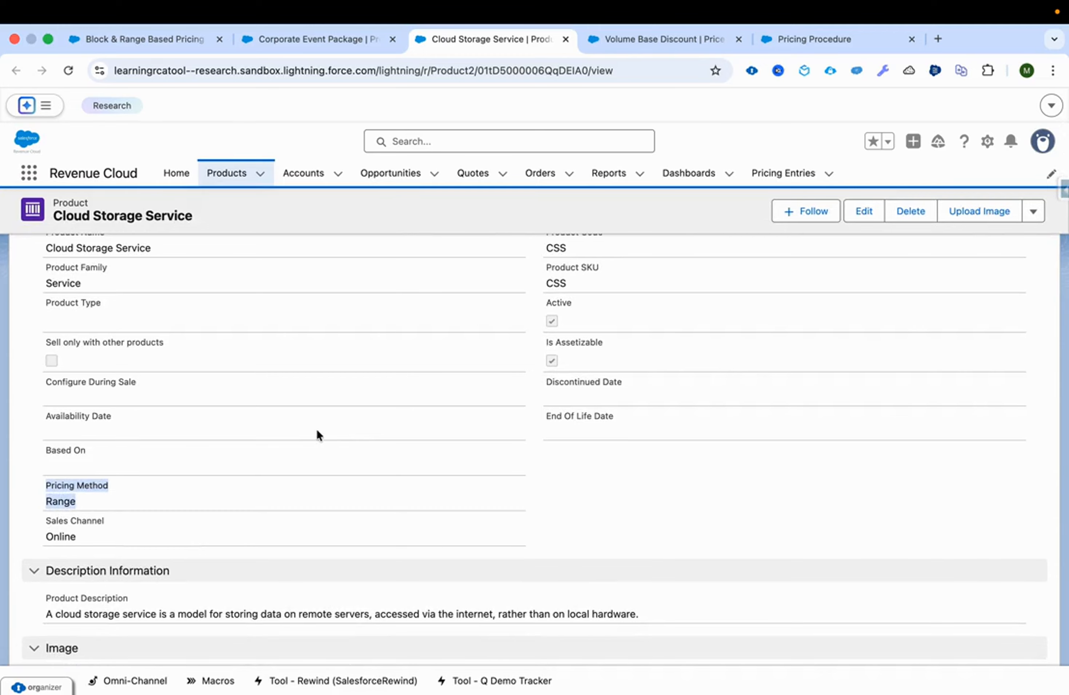
- Review the Volume Base Discount price adjustment schedule, checking its related tiers, effective start date and schedule type
left_click(620, 38)
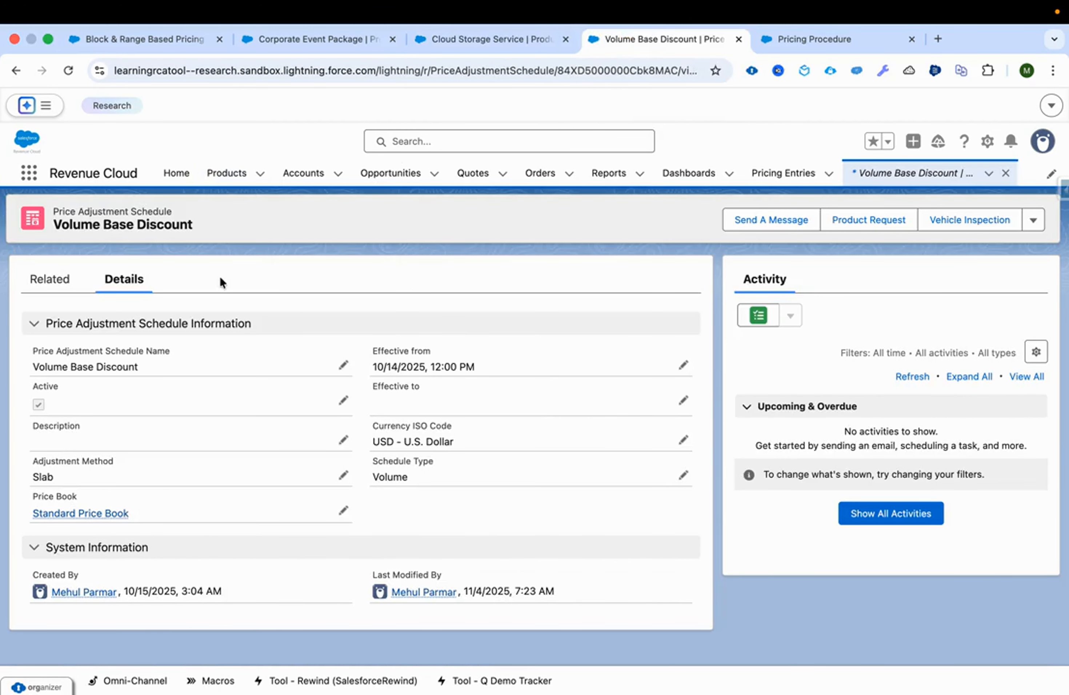
left_click_drag(59, 226, 137, 226)
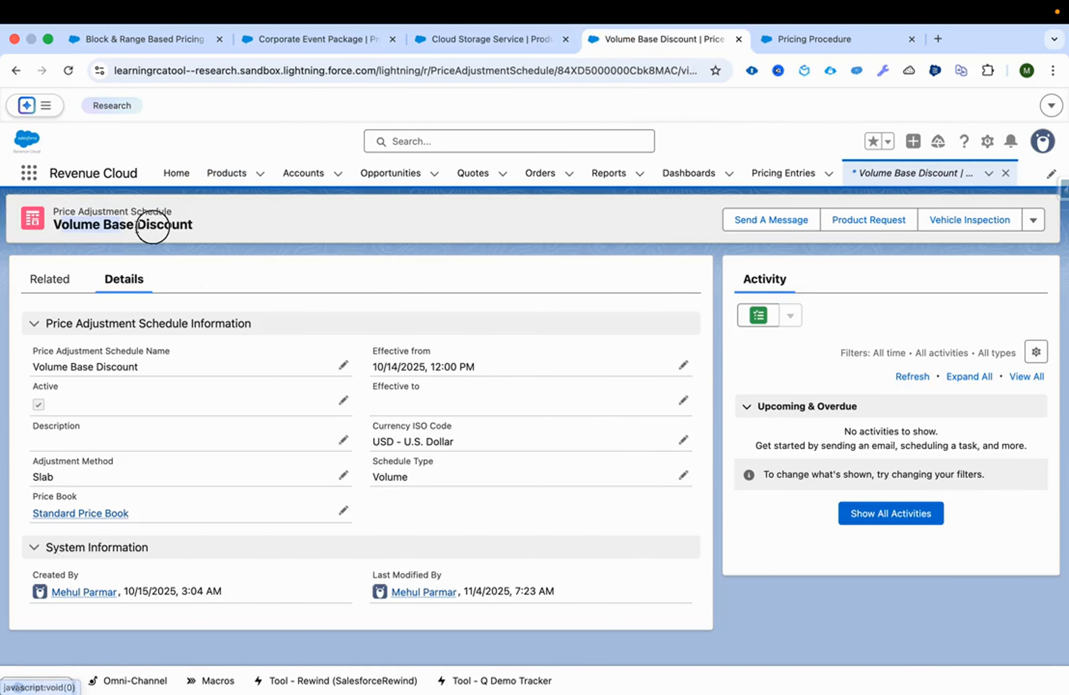
left_click(170, 207)
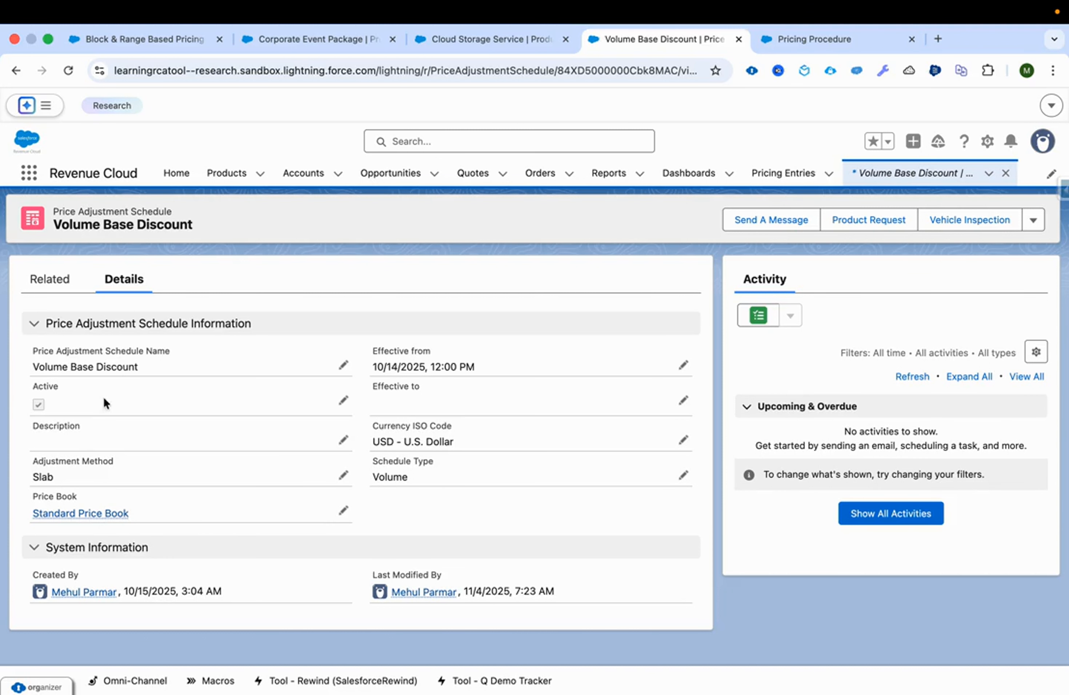
left_click(59, 280)
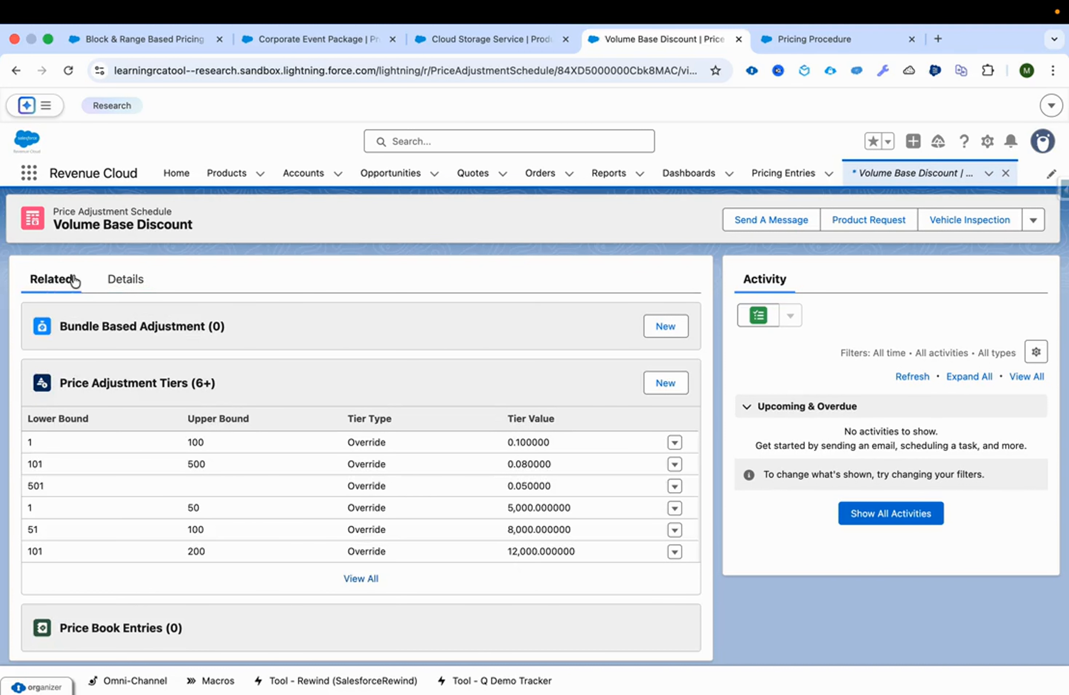
left_click(131, 290)
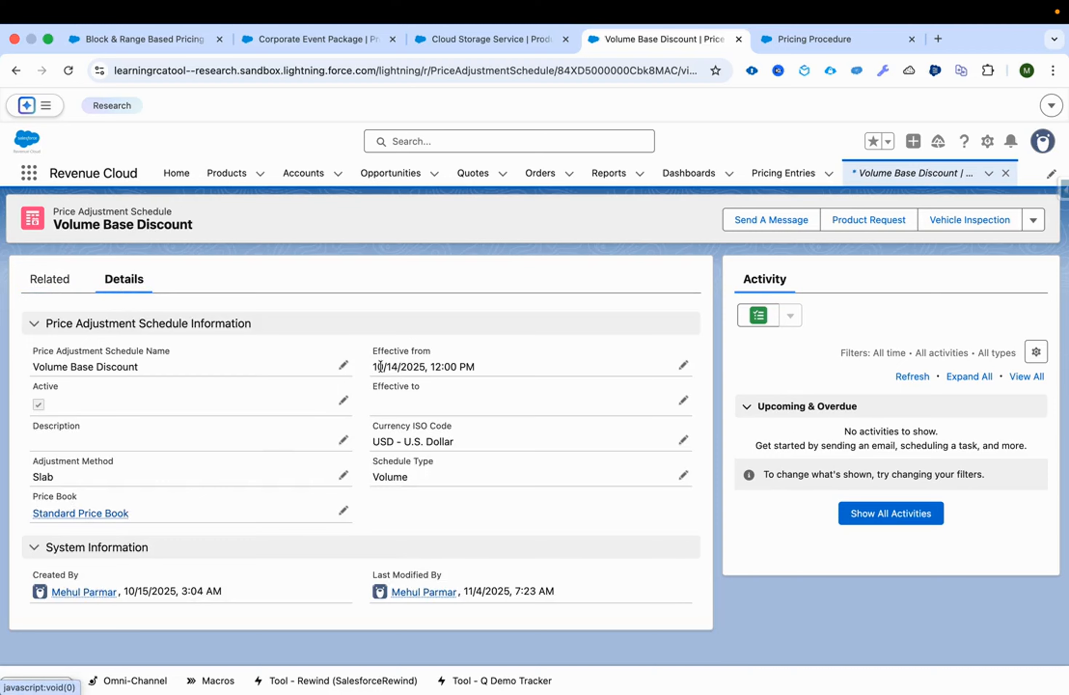
left_click_drag(372, 366, 496, 373)
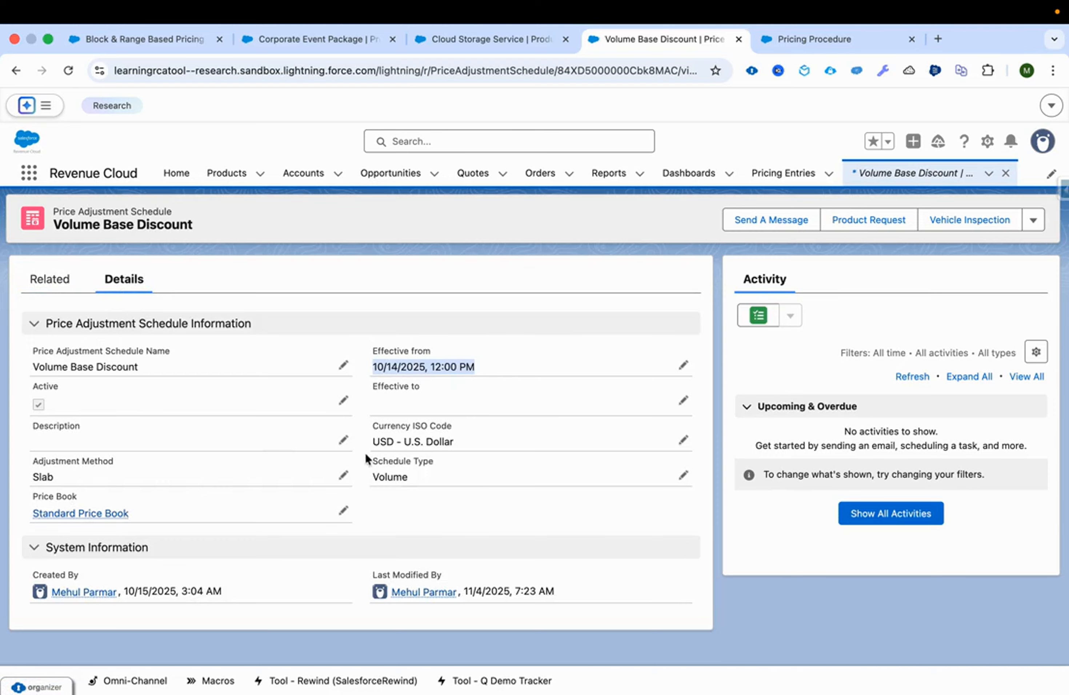
left_click_drag(371, 474, 432, 475)
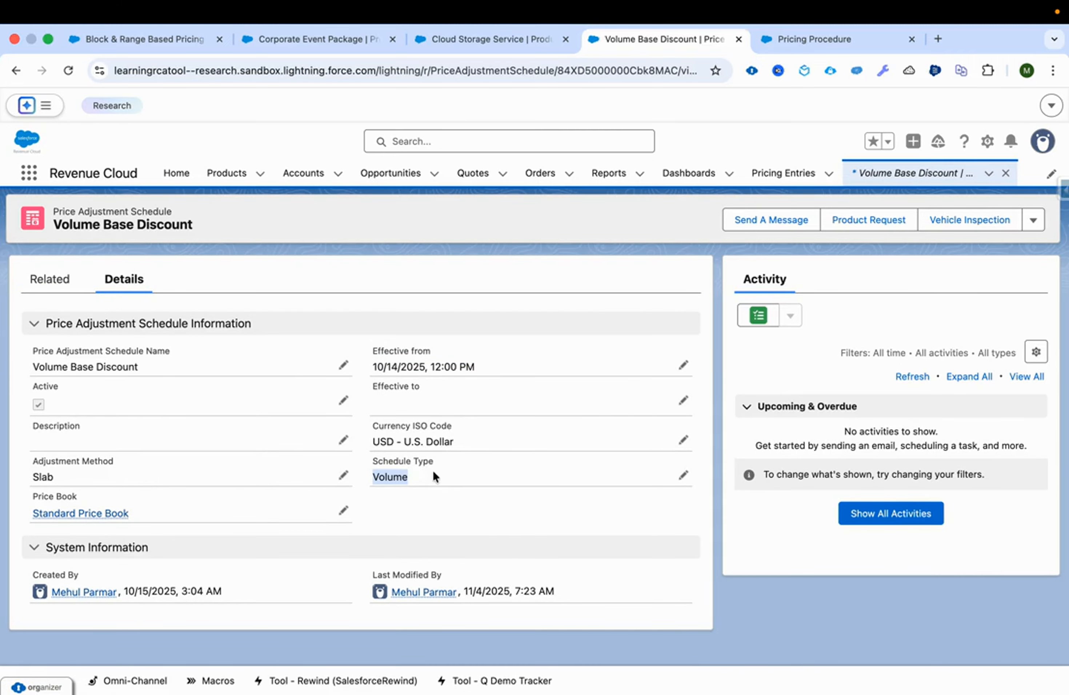
- Open the full list of Price Adjustment Tiers and examine the first Cloud Storage Service tier's type and value
left_click(50, 280)
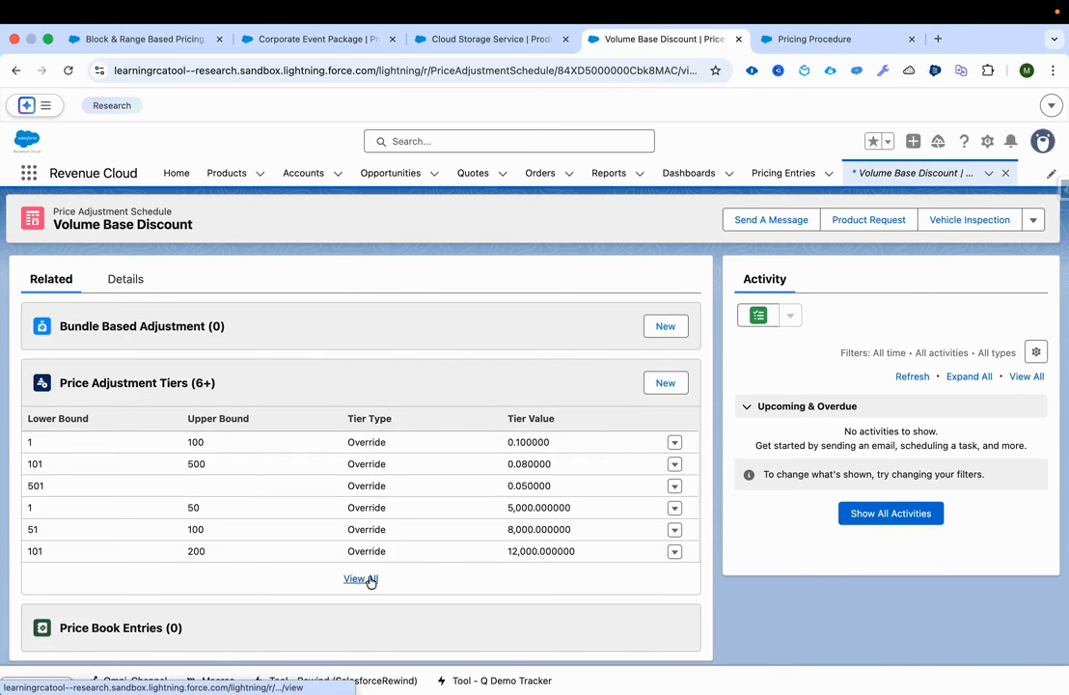
left_click(371, 580)
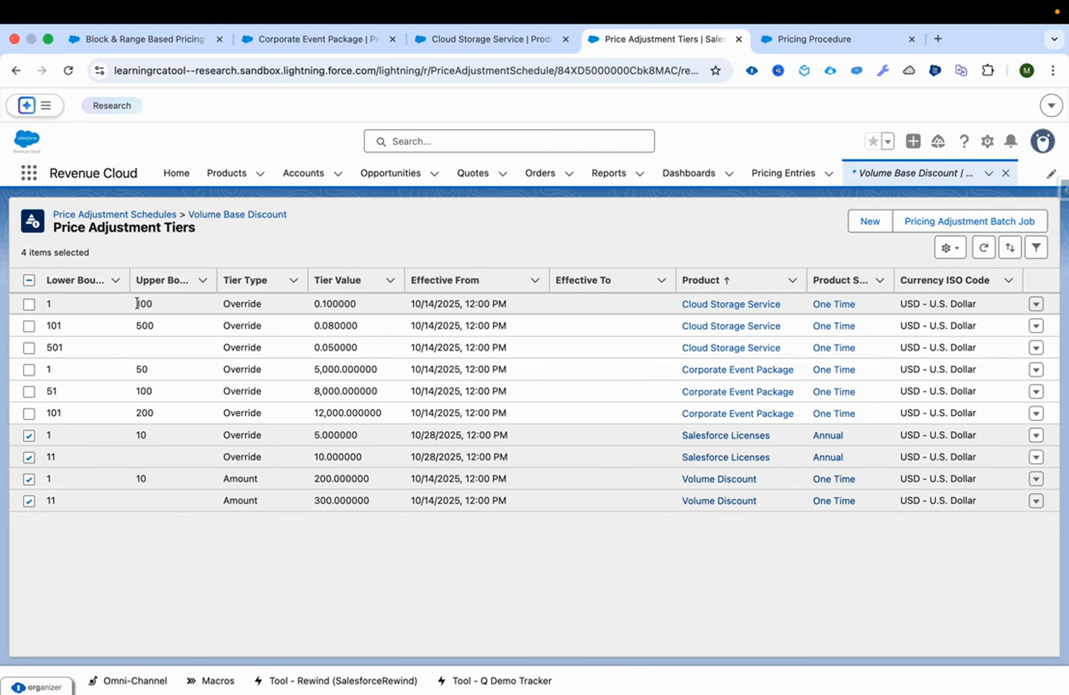
left_click_drag(223, 304, 271, 304)
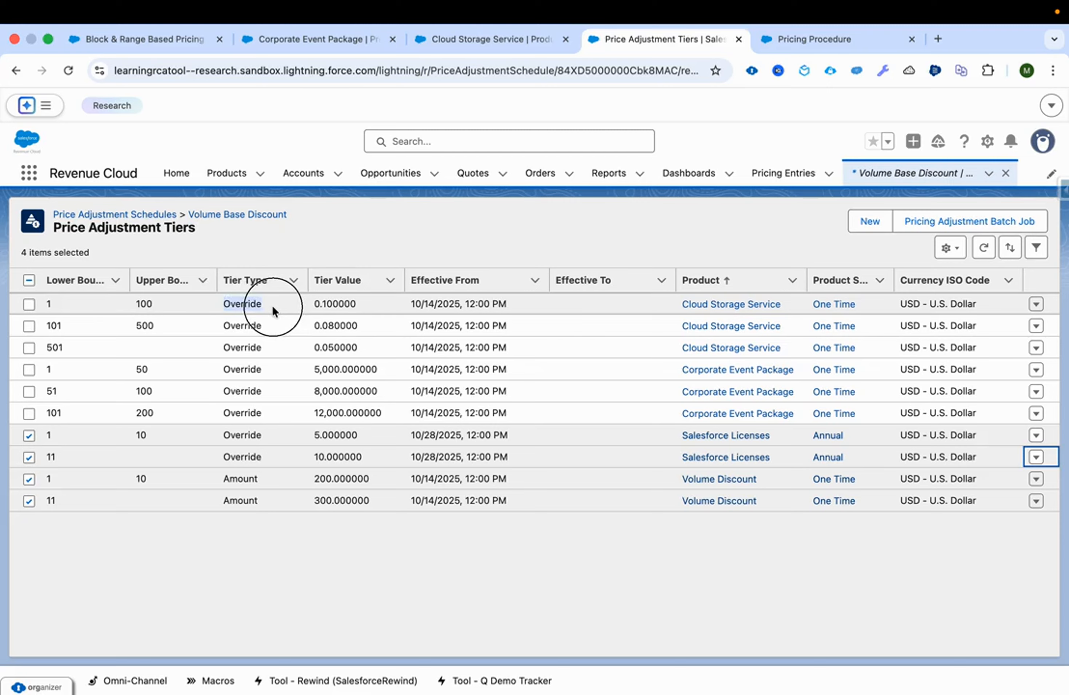
left_click(325, 308)
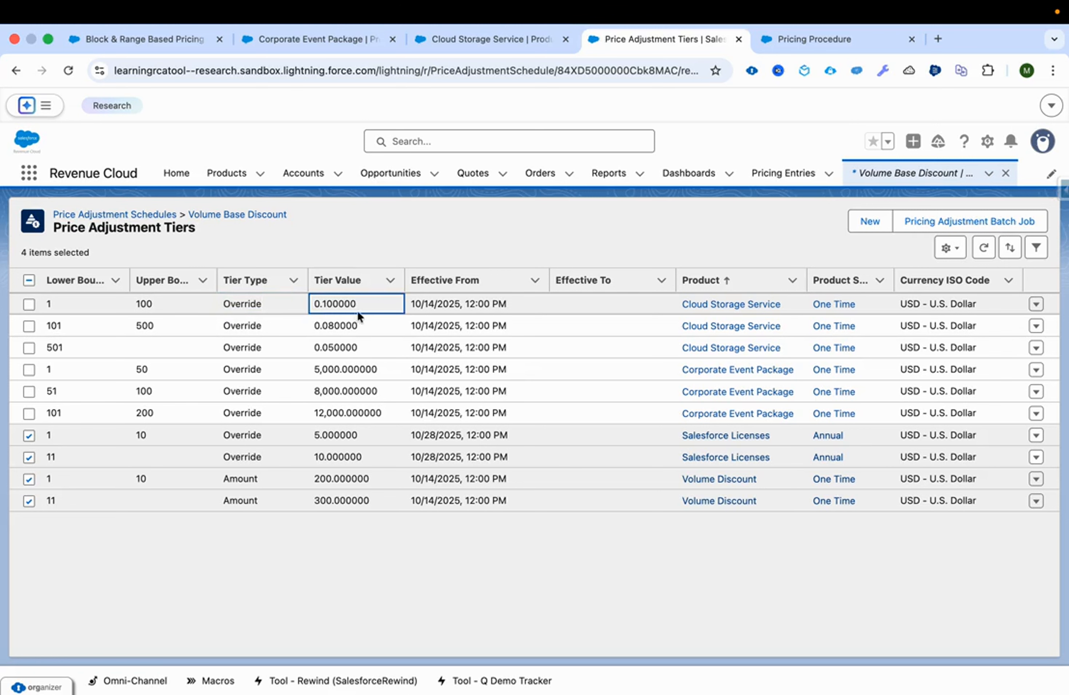
- Examine the tier values of the first two Cloud Storage Service price adjustment tiers
left_click_drag(360, 306, 312, 303)
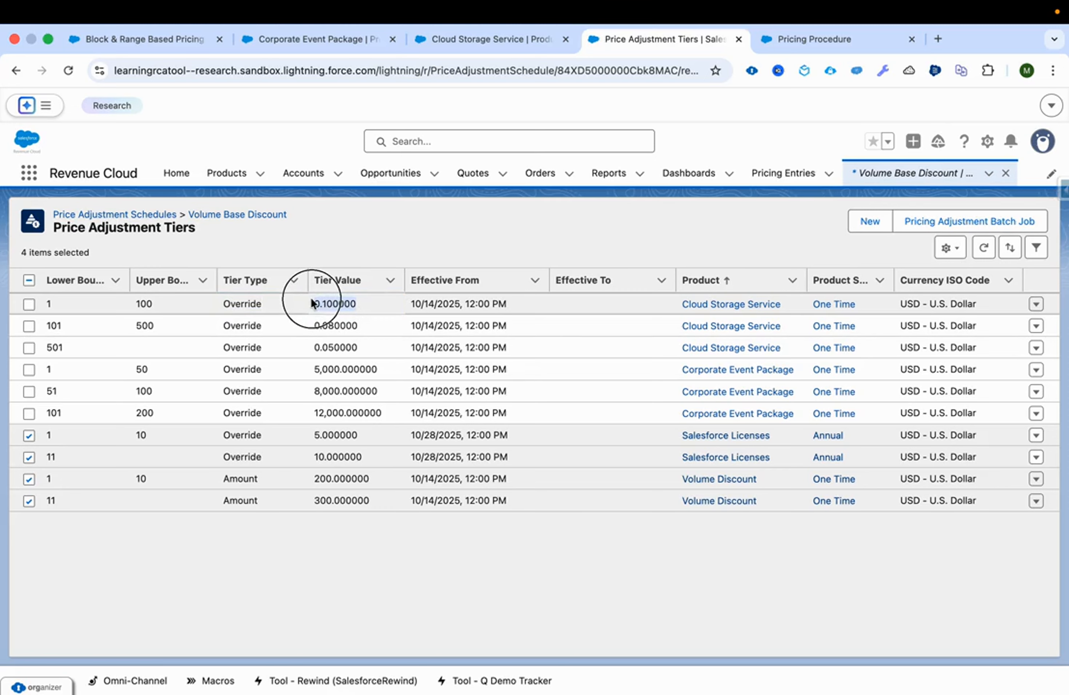
left_click(334, 301)
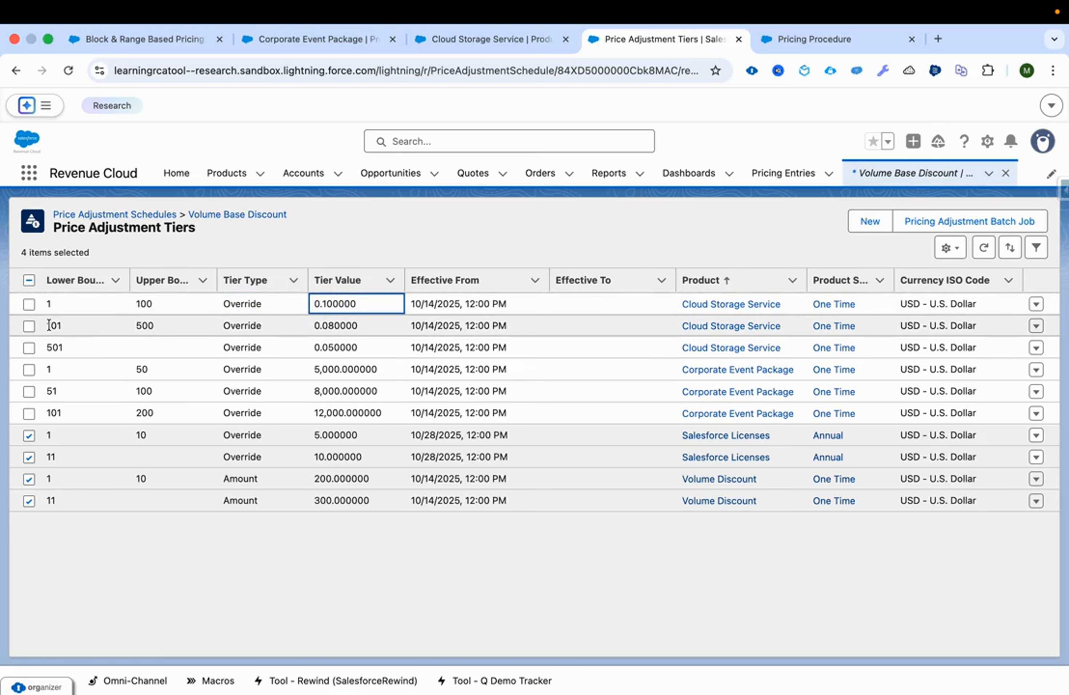
left_click(342, 327)
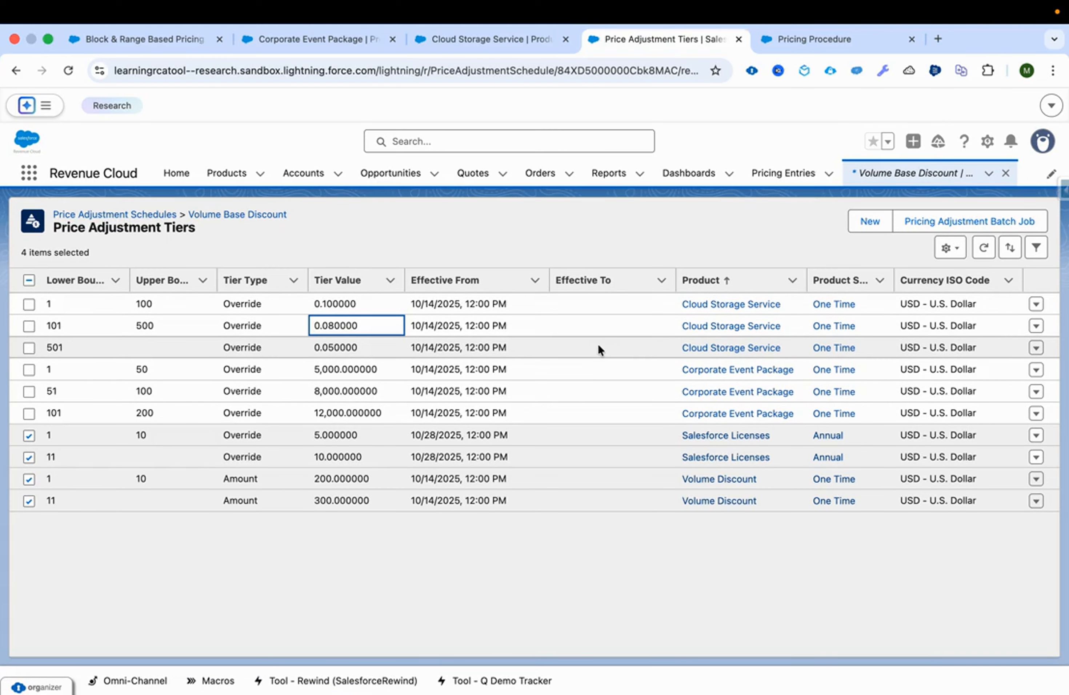
- In the PricingDemo pricing procedure, review the first Assignment element's variables and the List Price element's lookup table
left_click(801, 37)
scroll(698, 264, "up", 5)
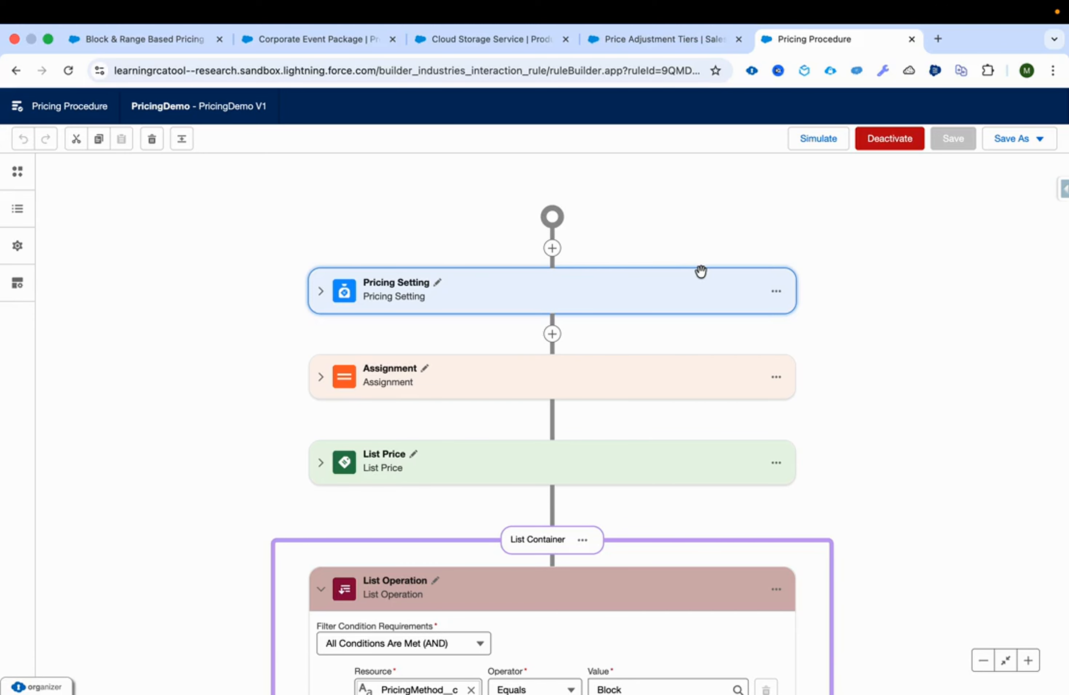
left_click(319, 380)
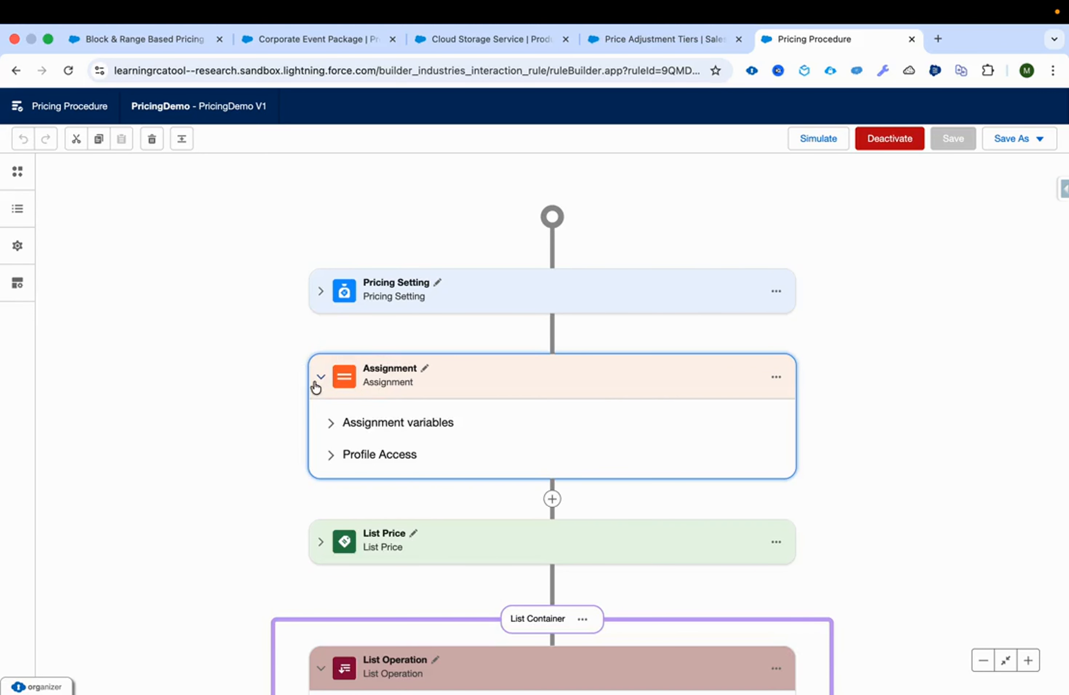
left_click(330, 425)
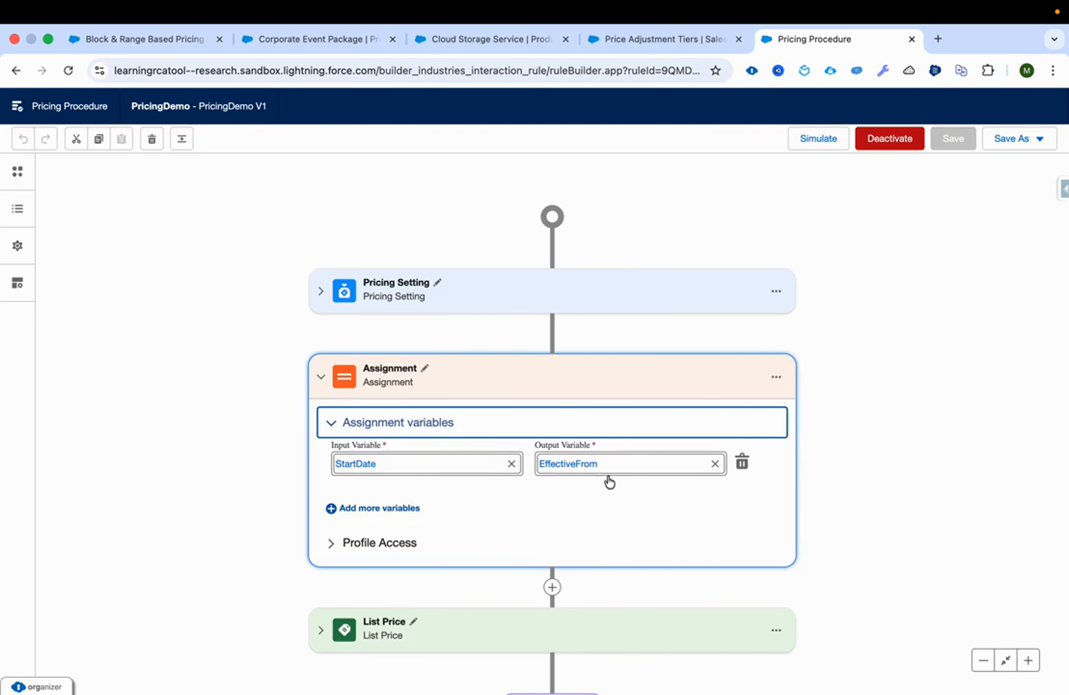
left_click(322, 379)
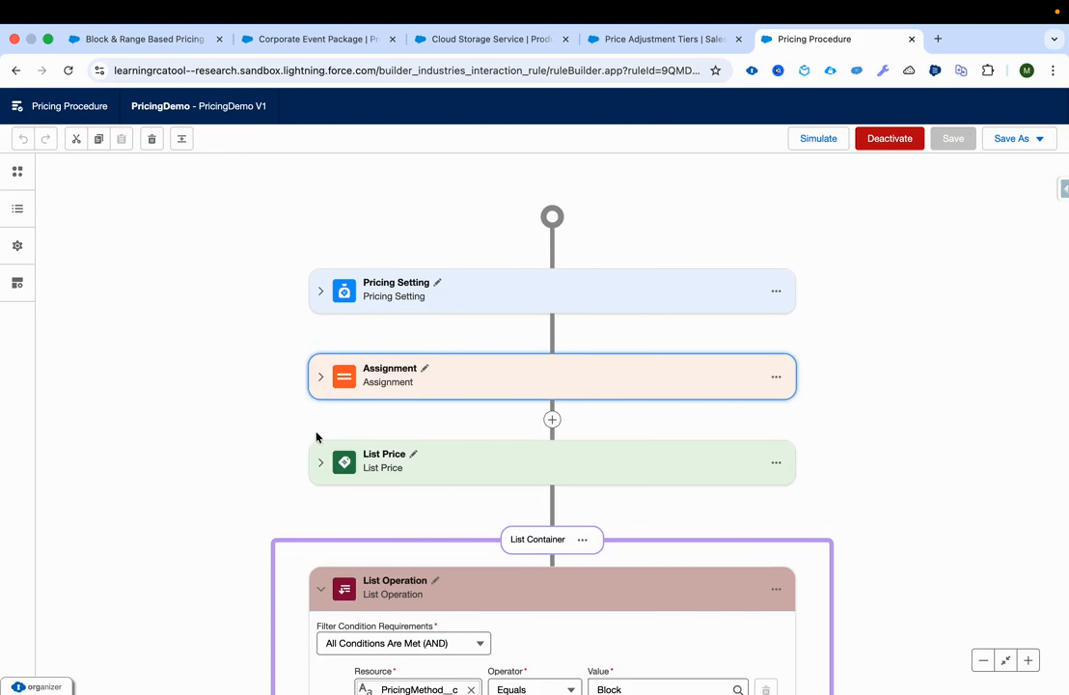
left_click(322, 463)
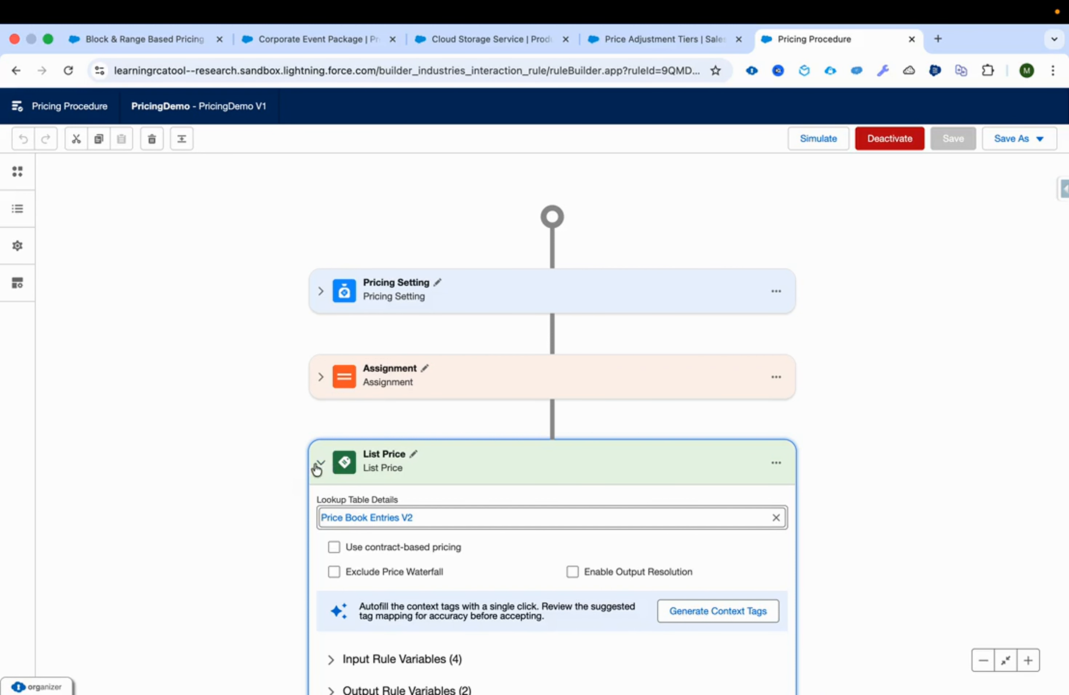
left_click(322, 465)
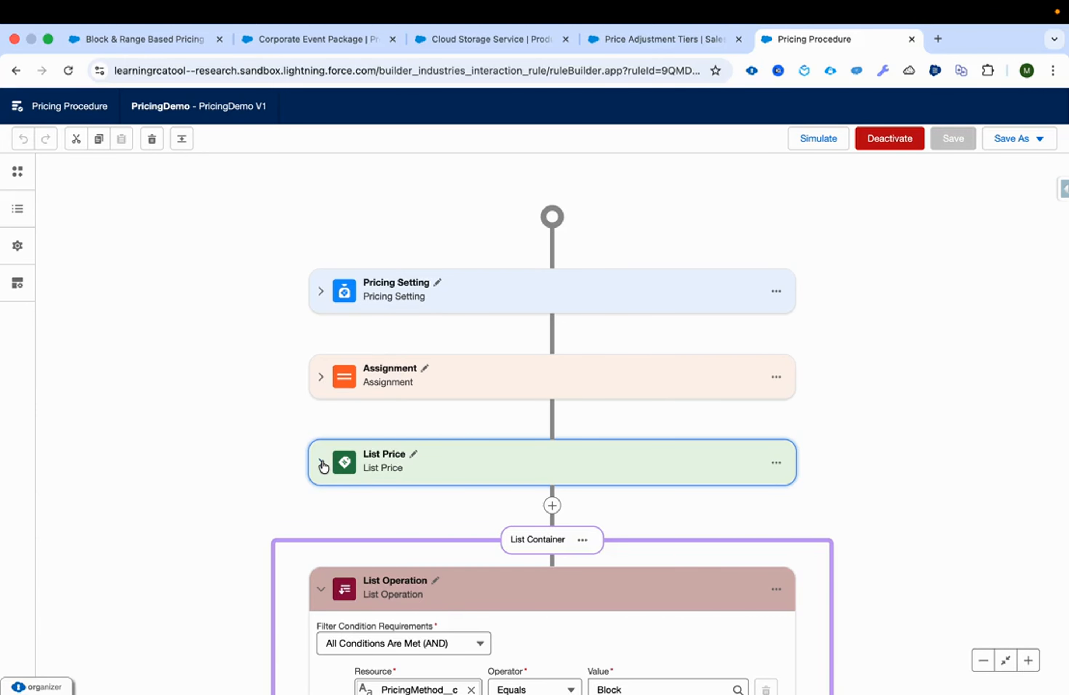
- Collapse the List Operation and Assignment elements in the block pricing list container
scroll(323, 467, "down", 4)
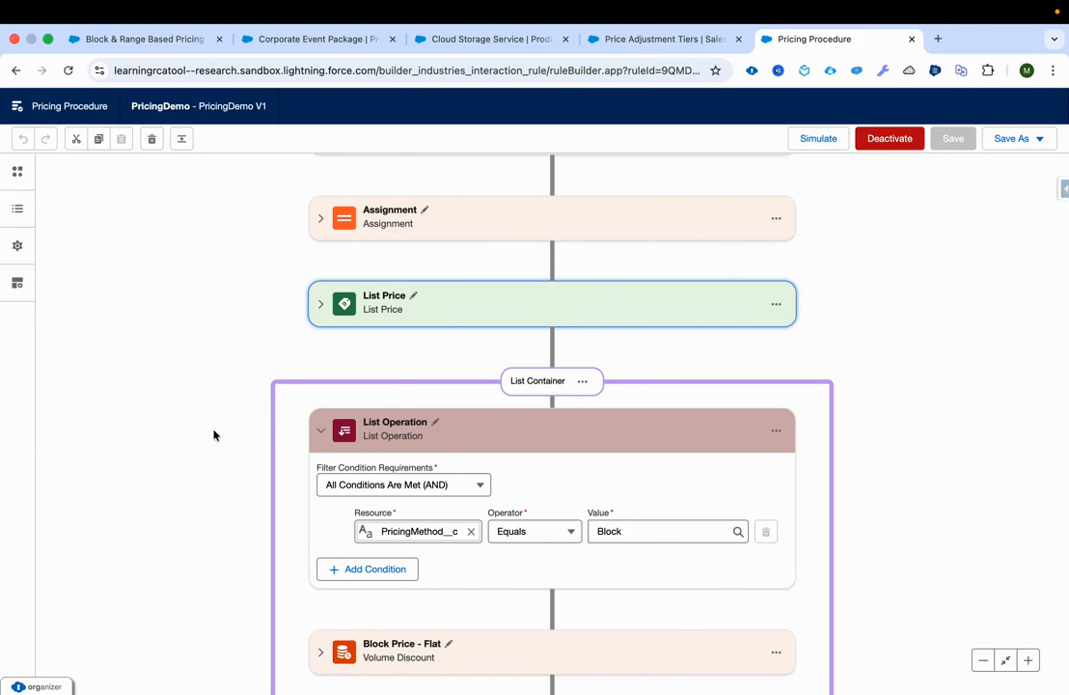
scroll(213, 436, "down", 4)
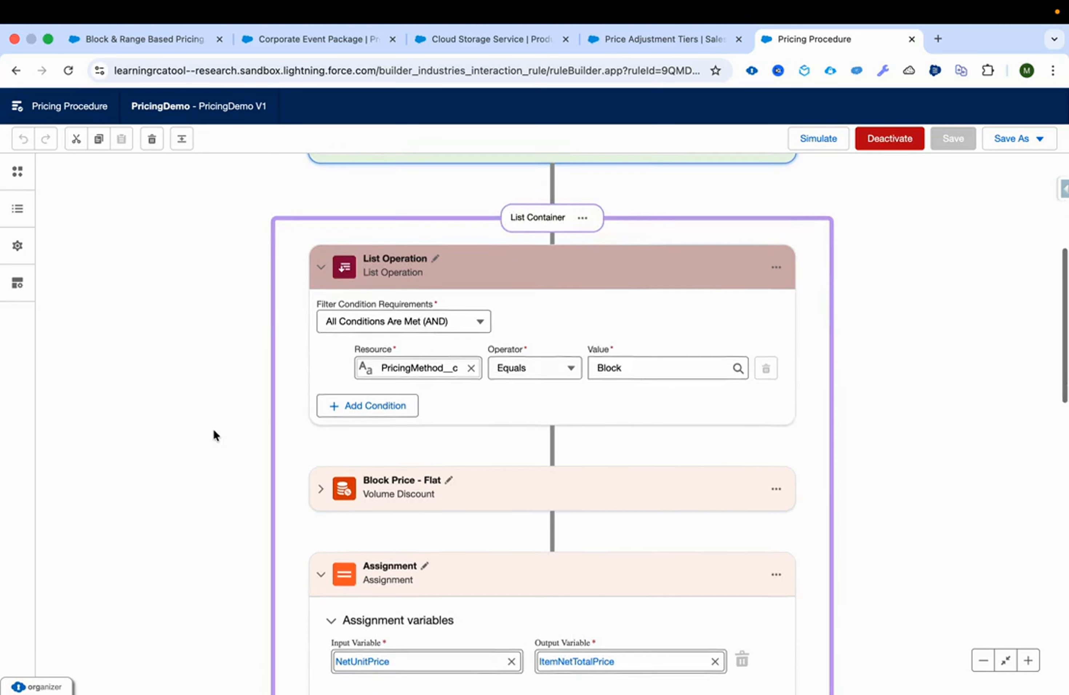
left_click(321, 269)
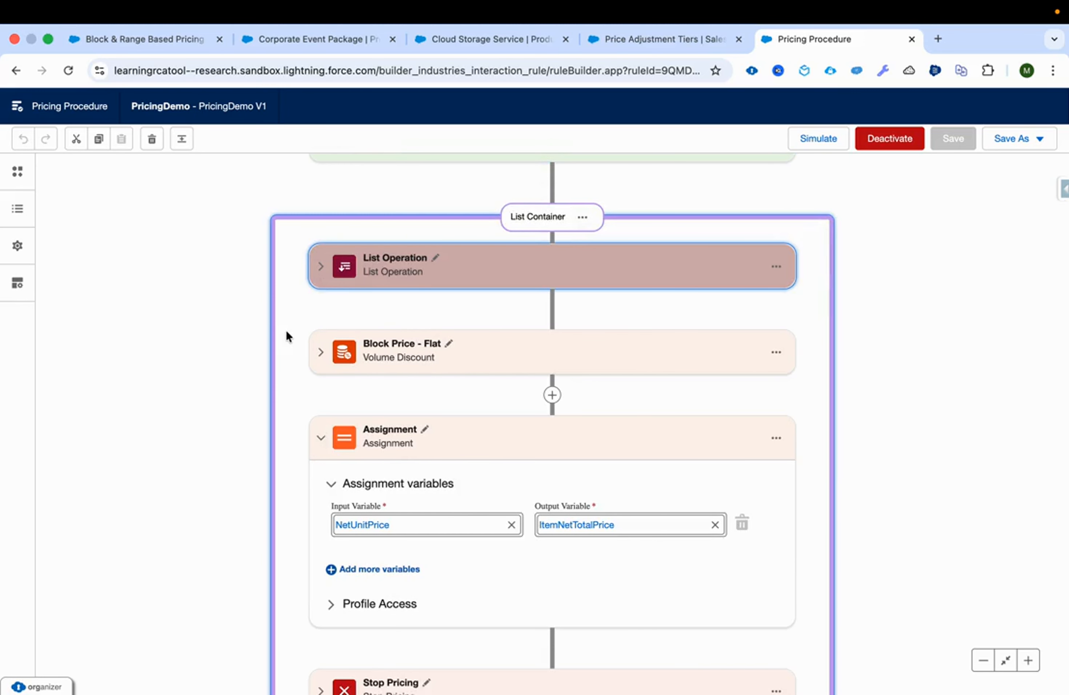
scroll(286, 336, "down", 4)
left_click(322, 274)
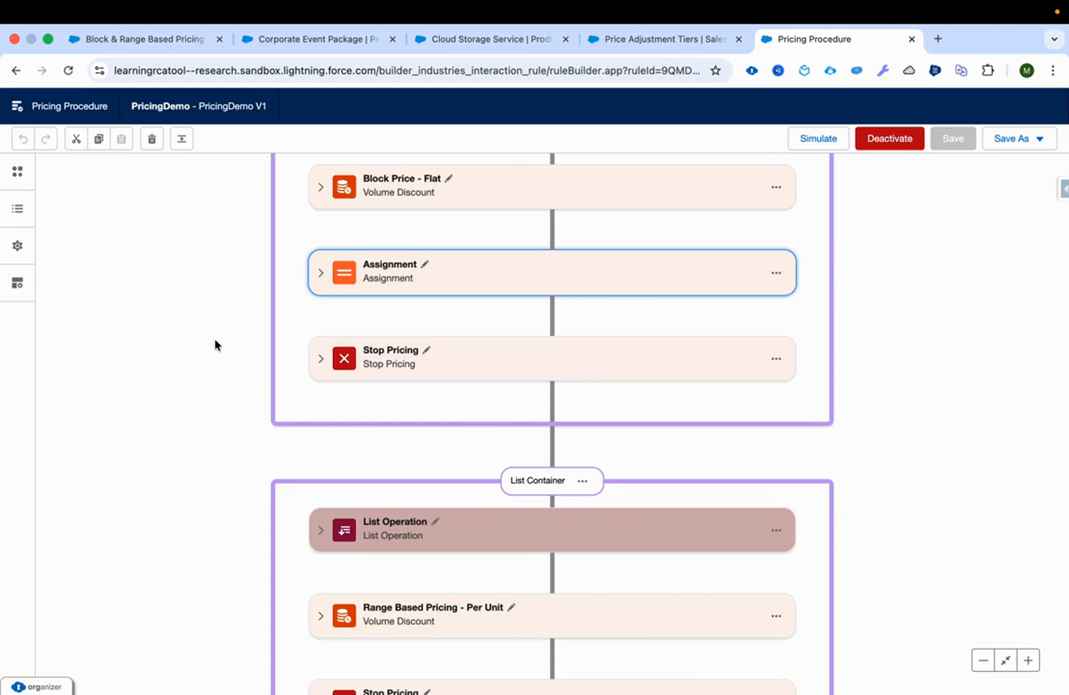
- Examine the sequence of elements in the block, range-based and cumulative range list containers of the pricing procedure
scroll(215, 341, "down", 1)
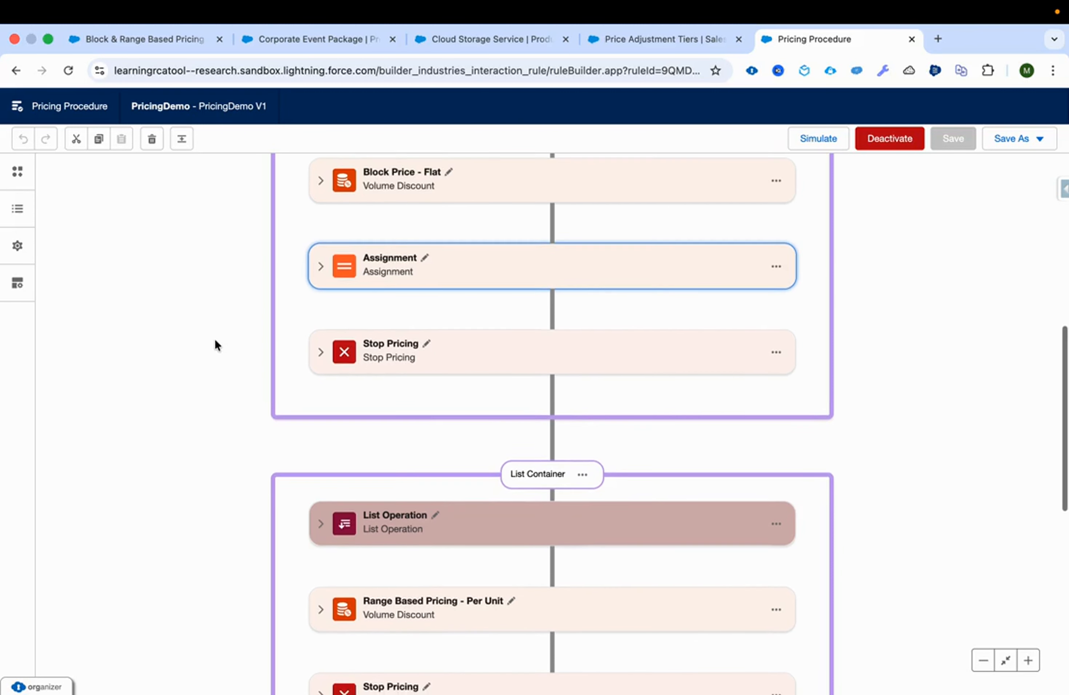
scroll(215, 345, "up", 2)
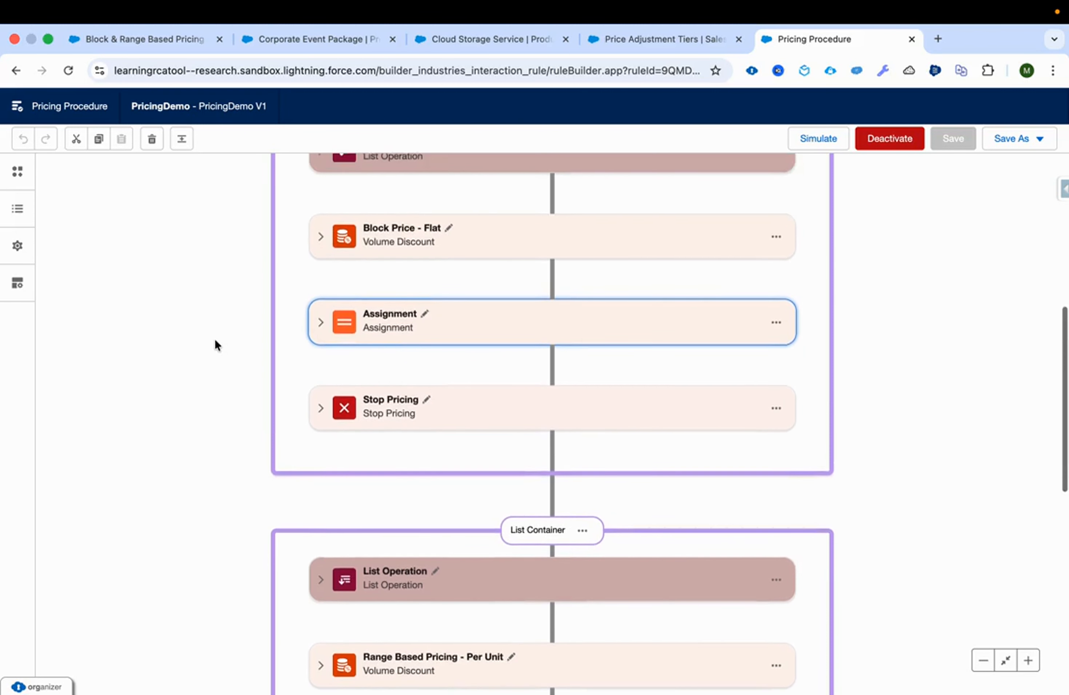
scroll(215, 345, "up", 2)
scroll(215, 346, "up", 2)
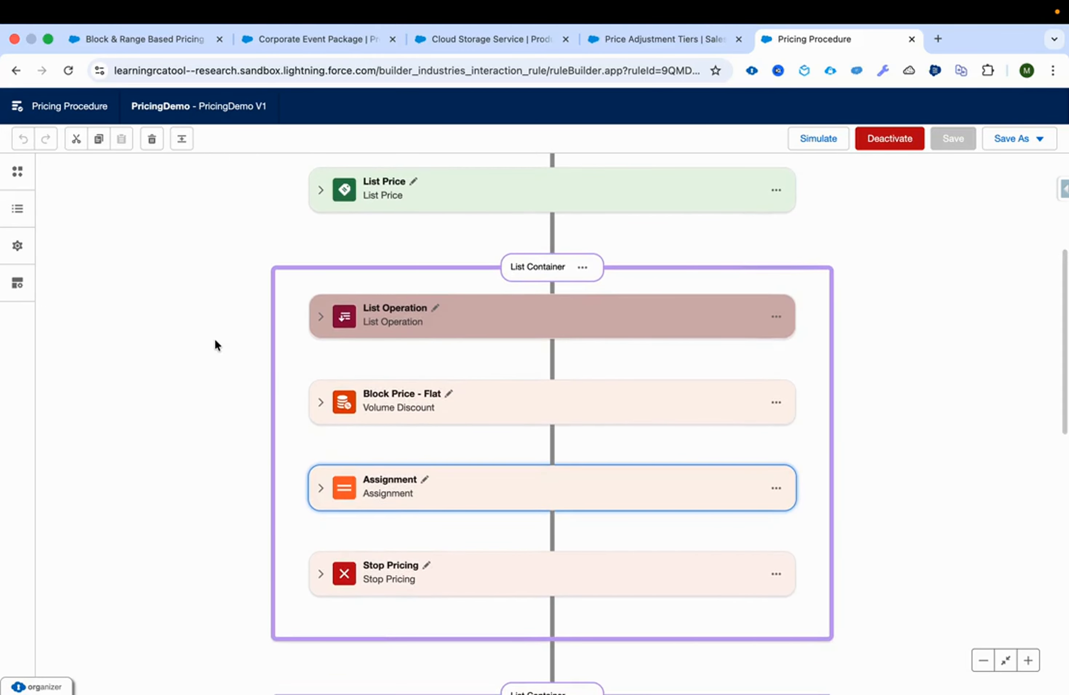
scroll(215, 343, "down", 10)
scroll(213, 338, "down", 5)
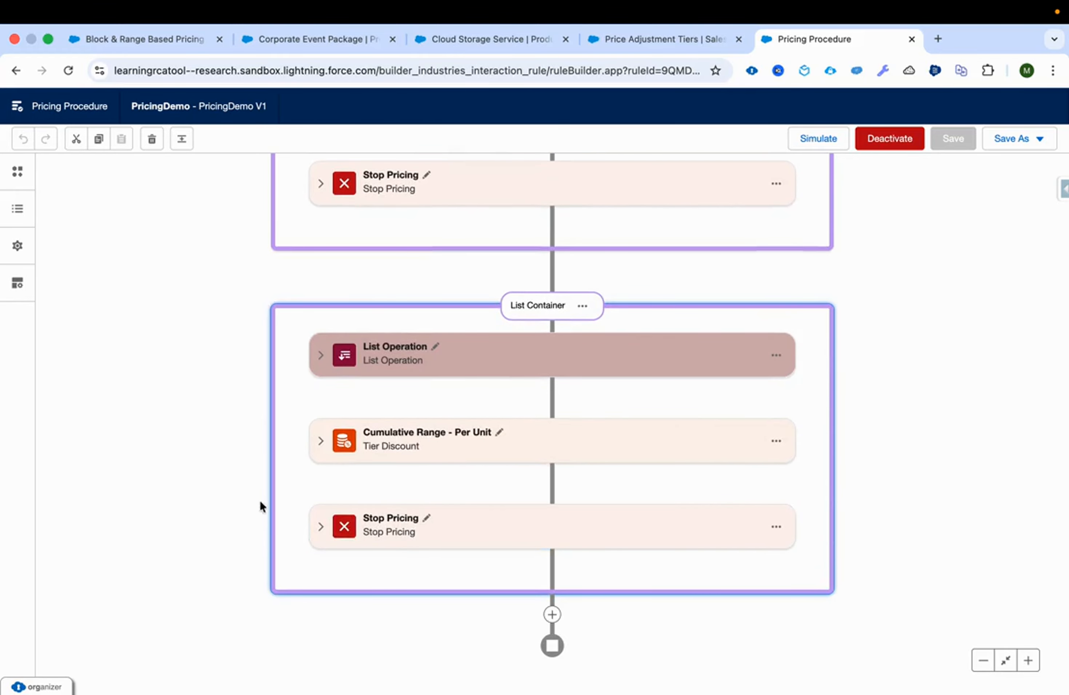
scroll(271, 440, "up", 4)
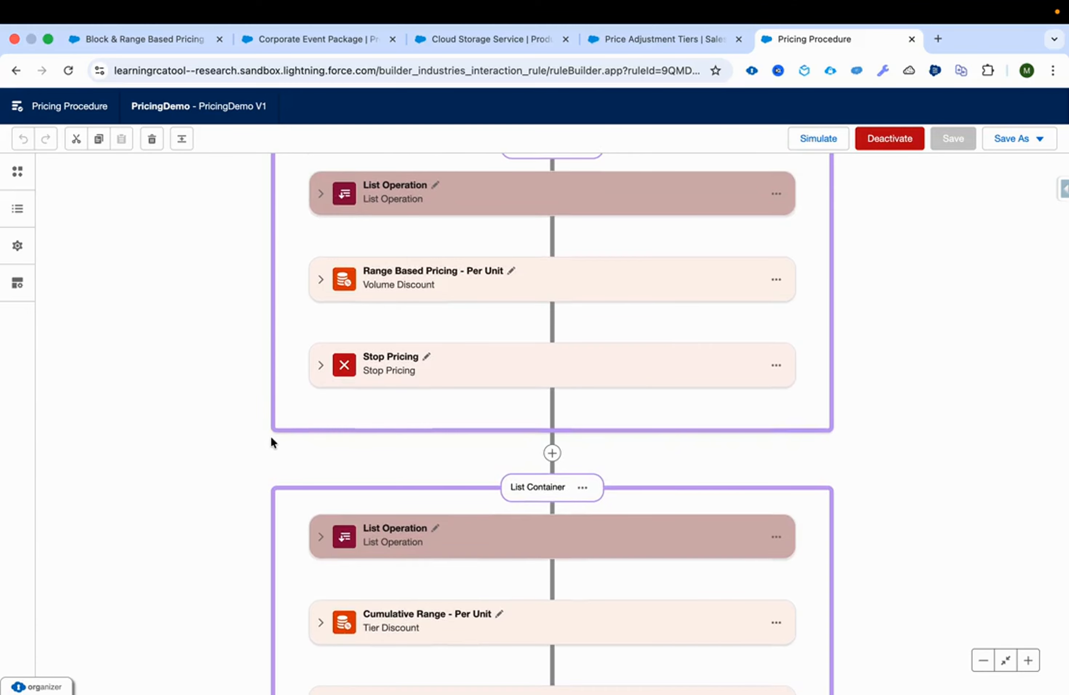
scroll(271, 440, "up", 7)
scroll(270, 436, "up", 4)
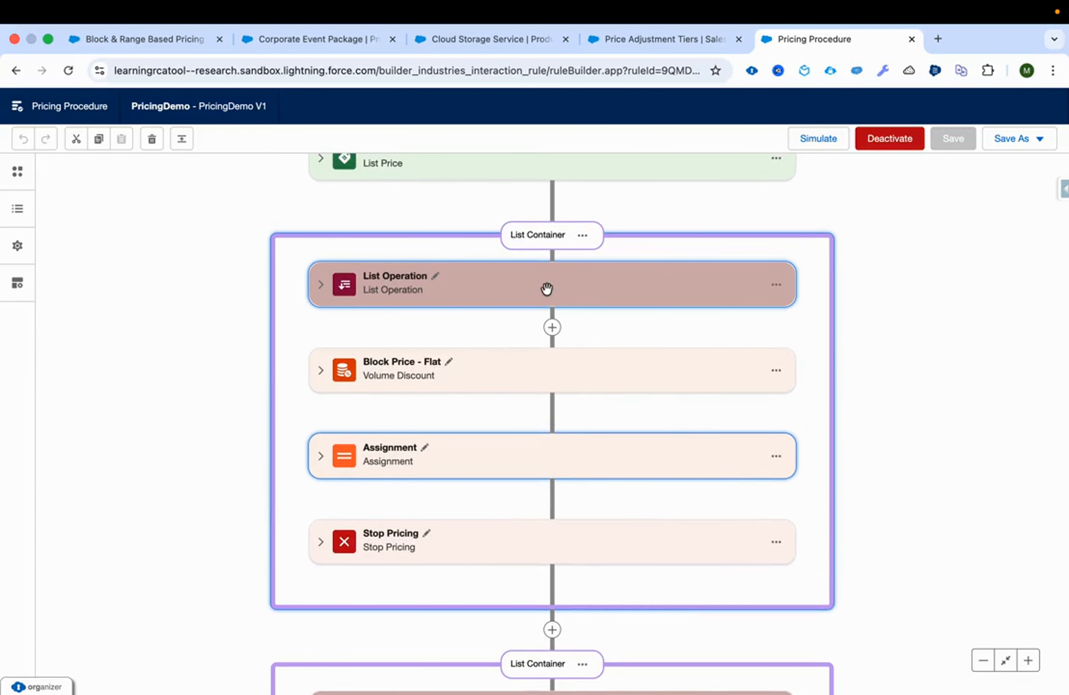
- Review the block List Operation's filter condition and compare the Block Price - Flat lookup table with the Price Adjustment Tiers
left_click(320, 286)
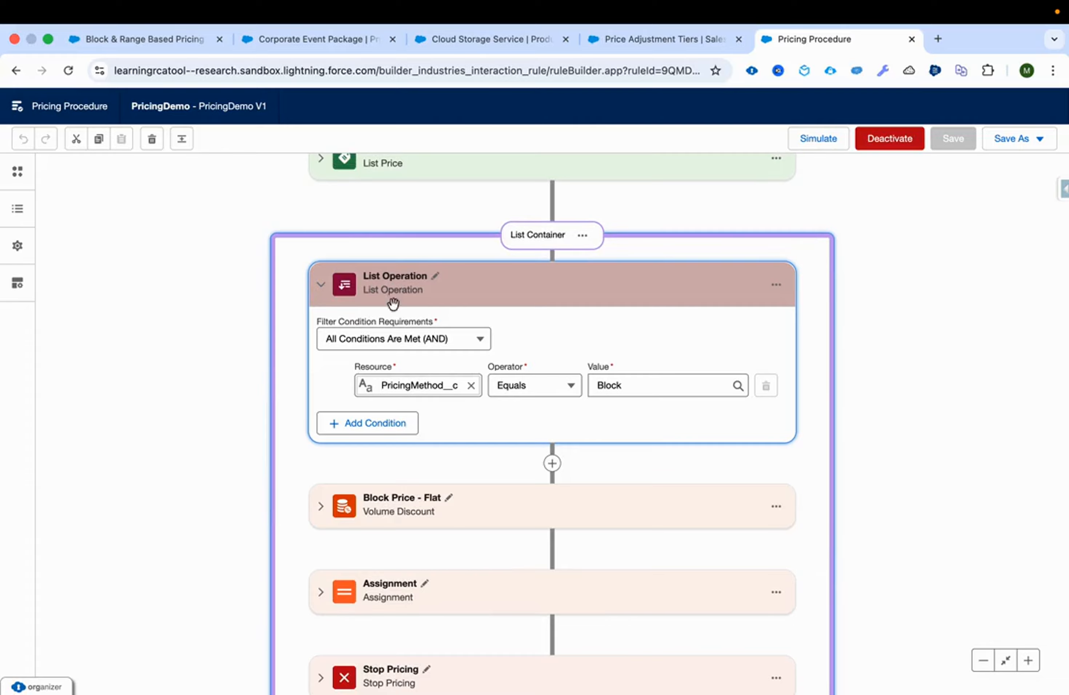
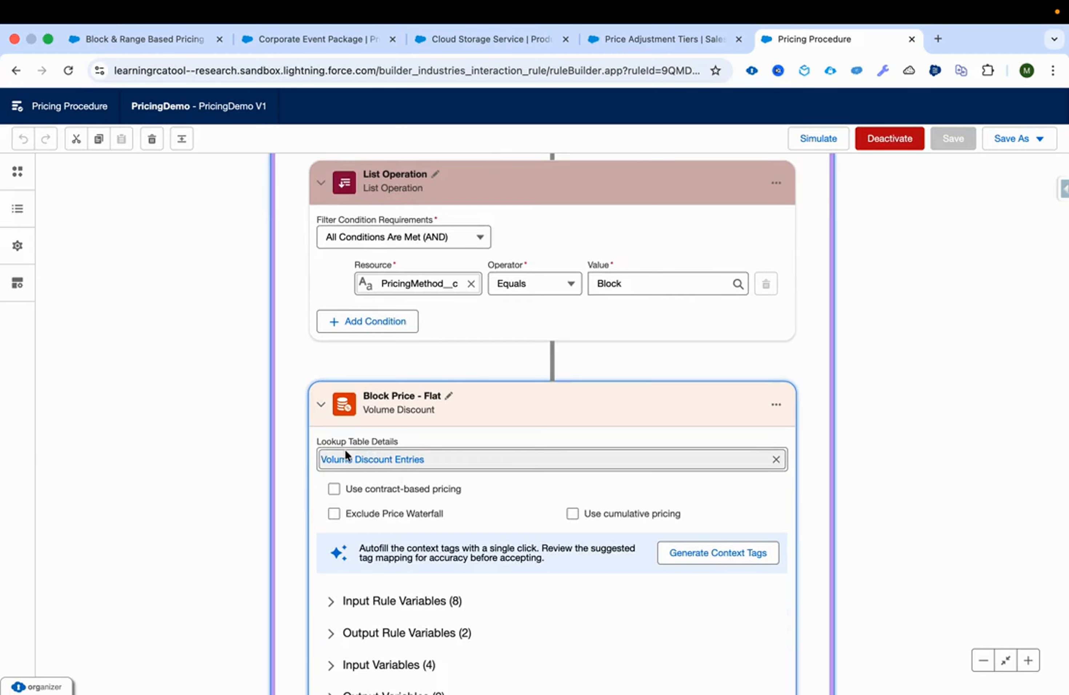
left_click(595, 30)
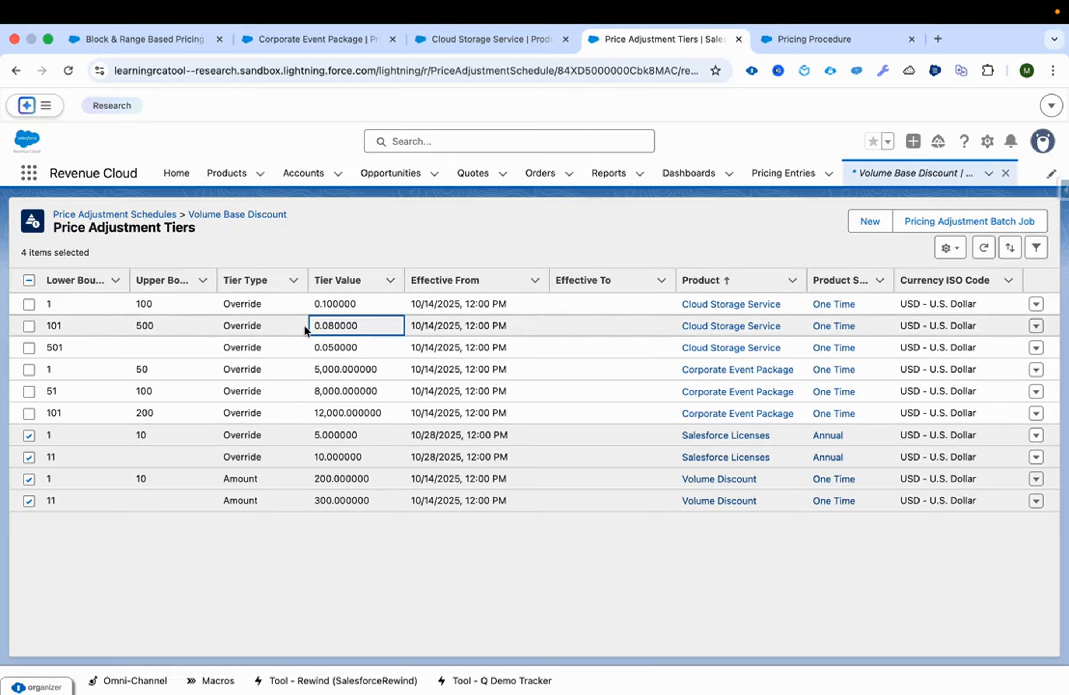
left_click(779, 39)
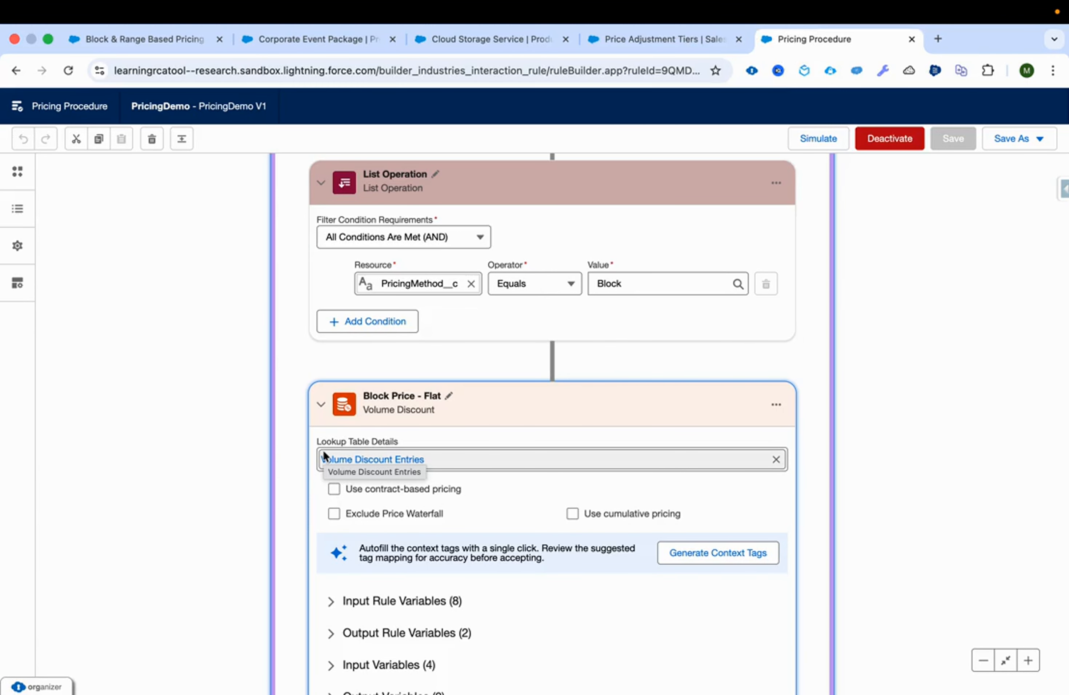
- Find Lookup Tables in the App Launcher by searching for "lookup" and open it in a new browser tab
left_click(625, 40)
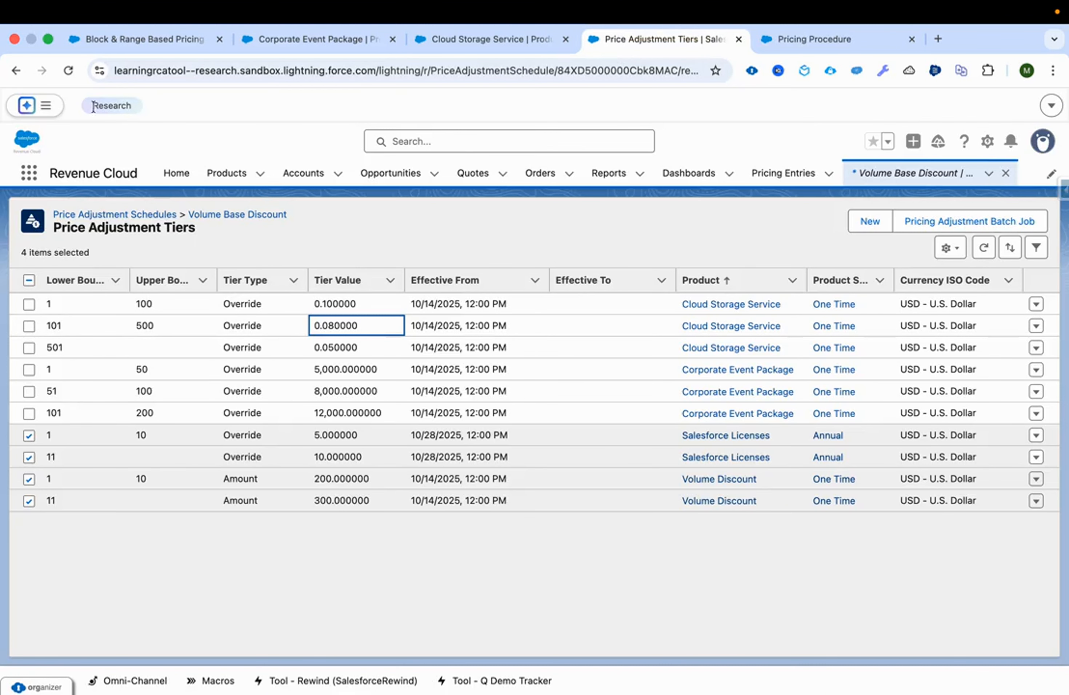
left_click(30, 175)
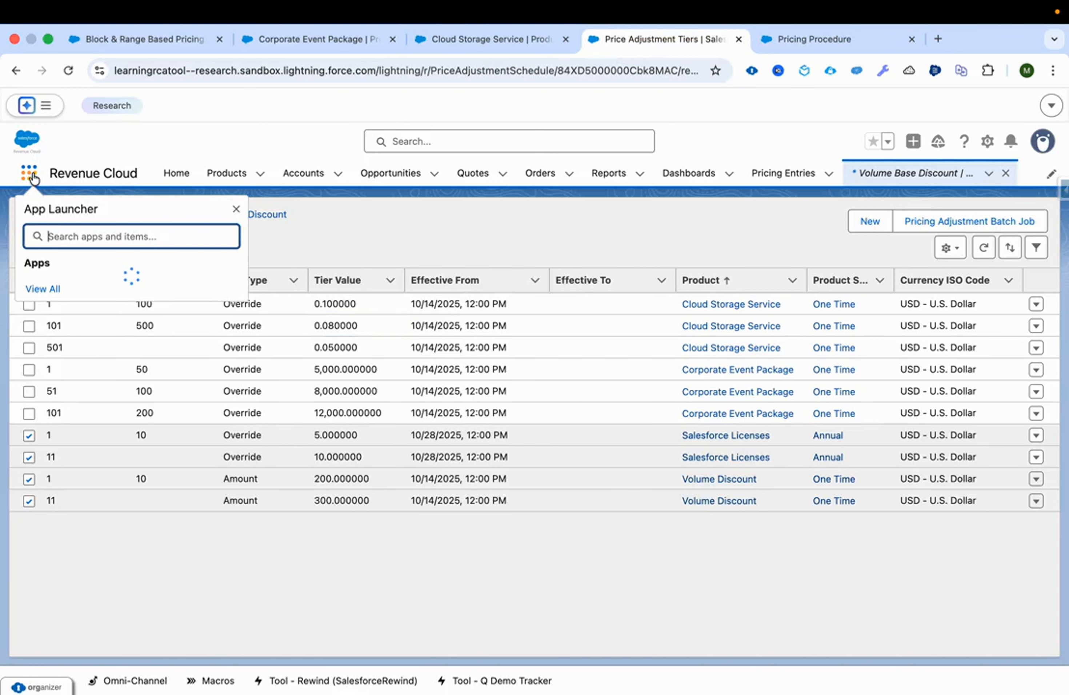
type("look")
key("BackSpace")
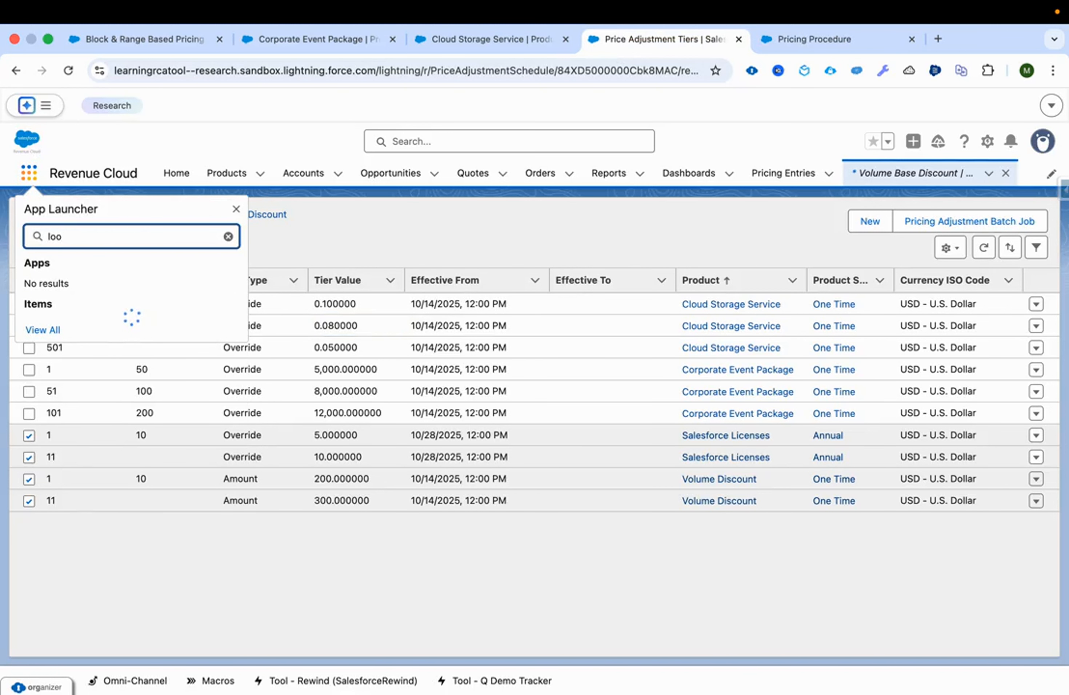
type("kup")
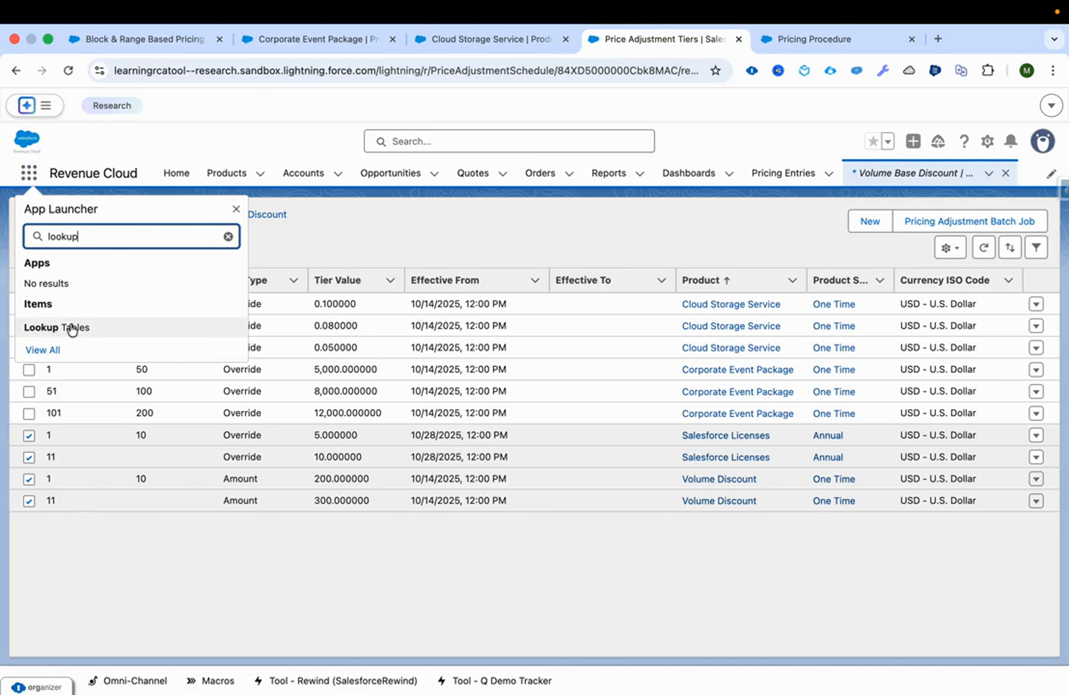
right_click(86, 328)
left_click(106, 337)
left_click(417, 226)
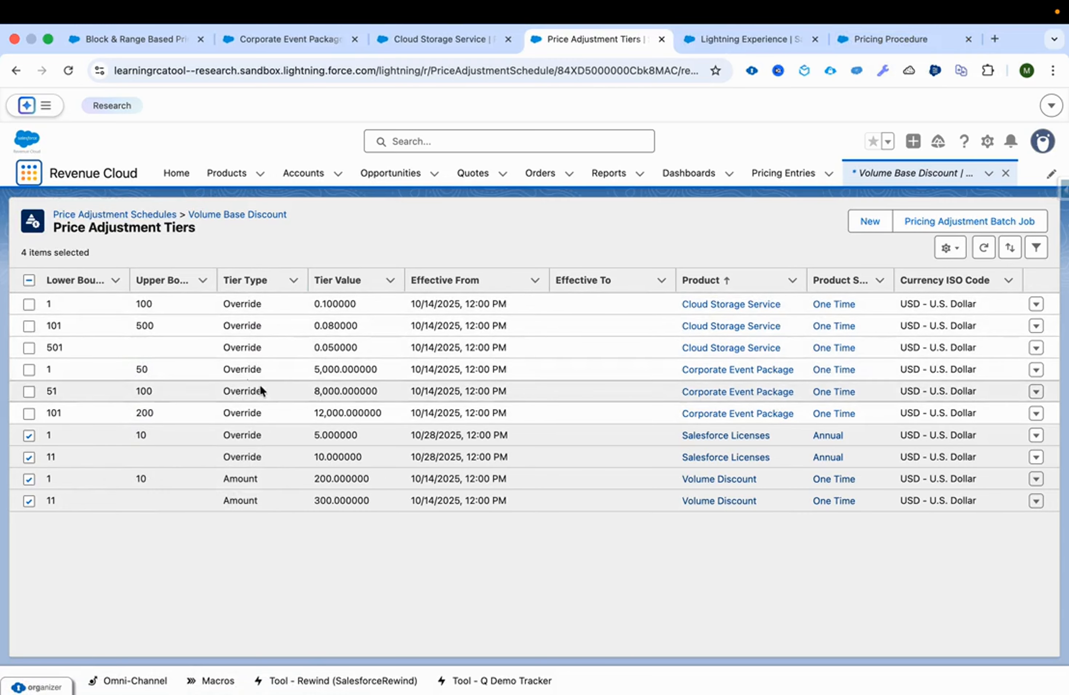
left_click(717, 38)
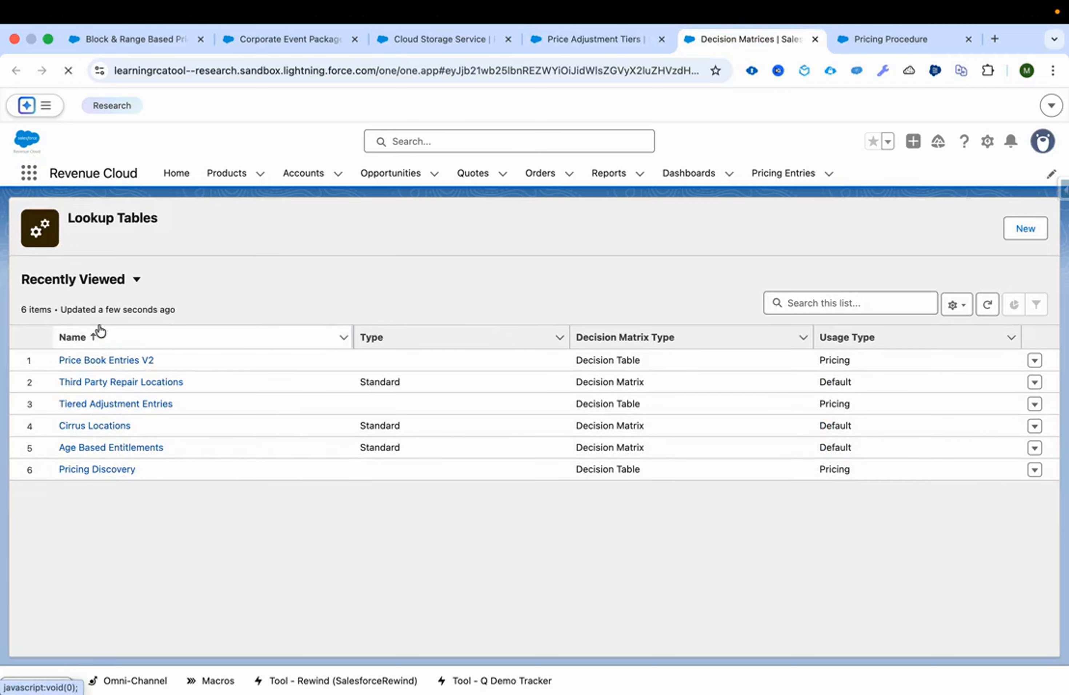
- Show the All Decision Matrices list of lookup tables and open the Volume Discount Entries table
left_click(135, 279)
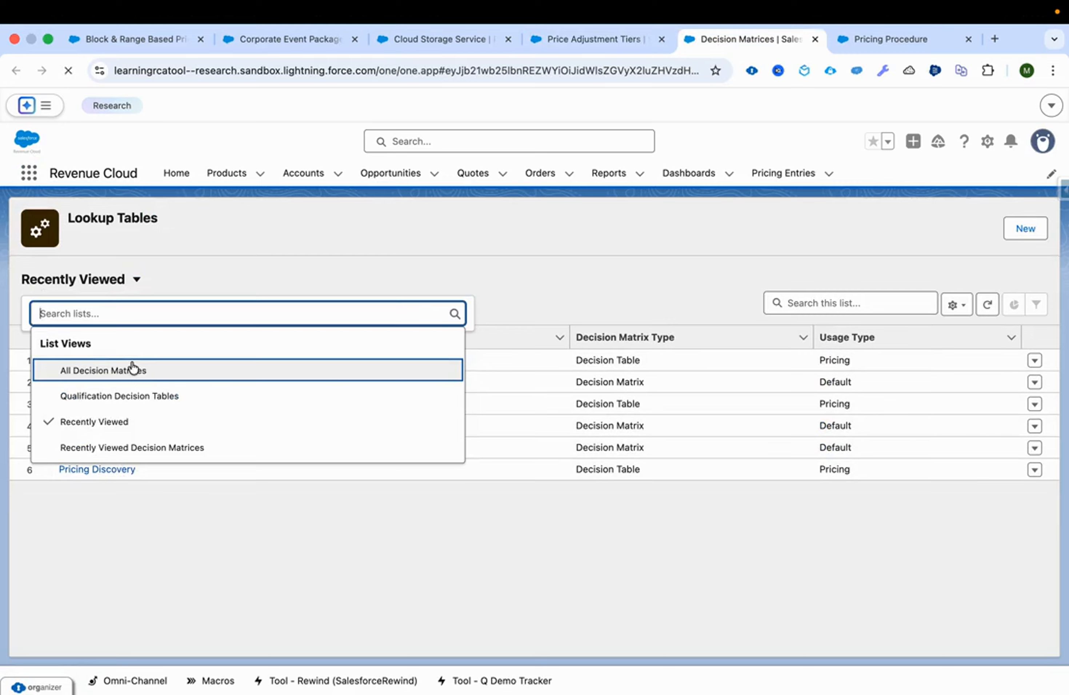
left_click(132, 370)
scroll(220, 542, "down", 15)
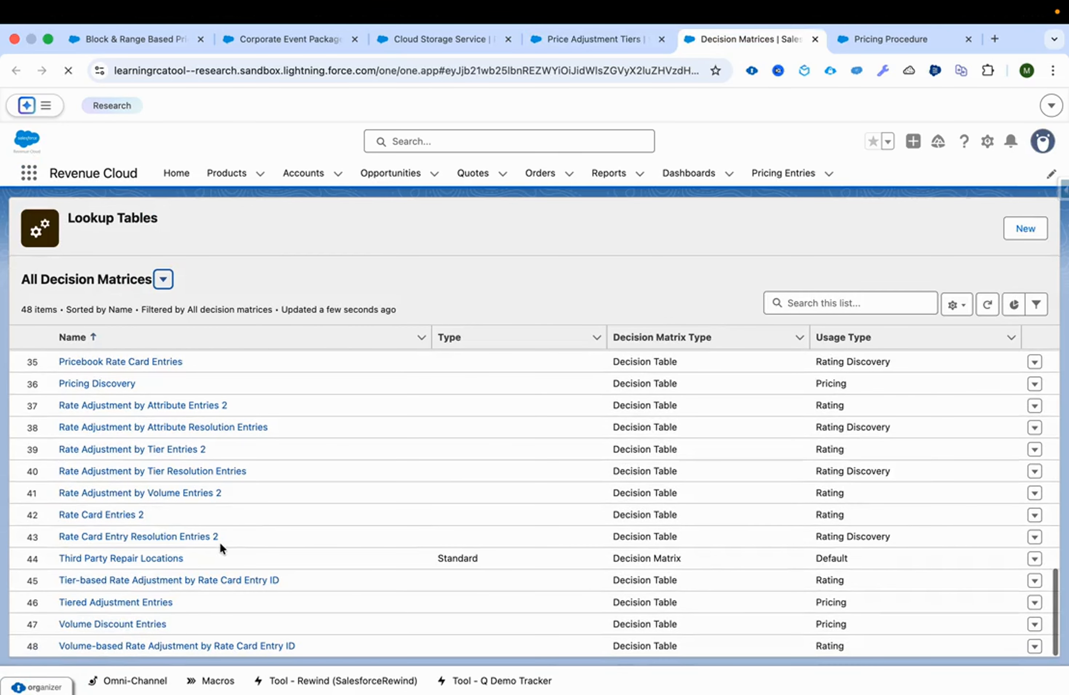
left_click(113, 624)
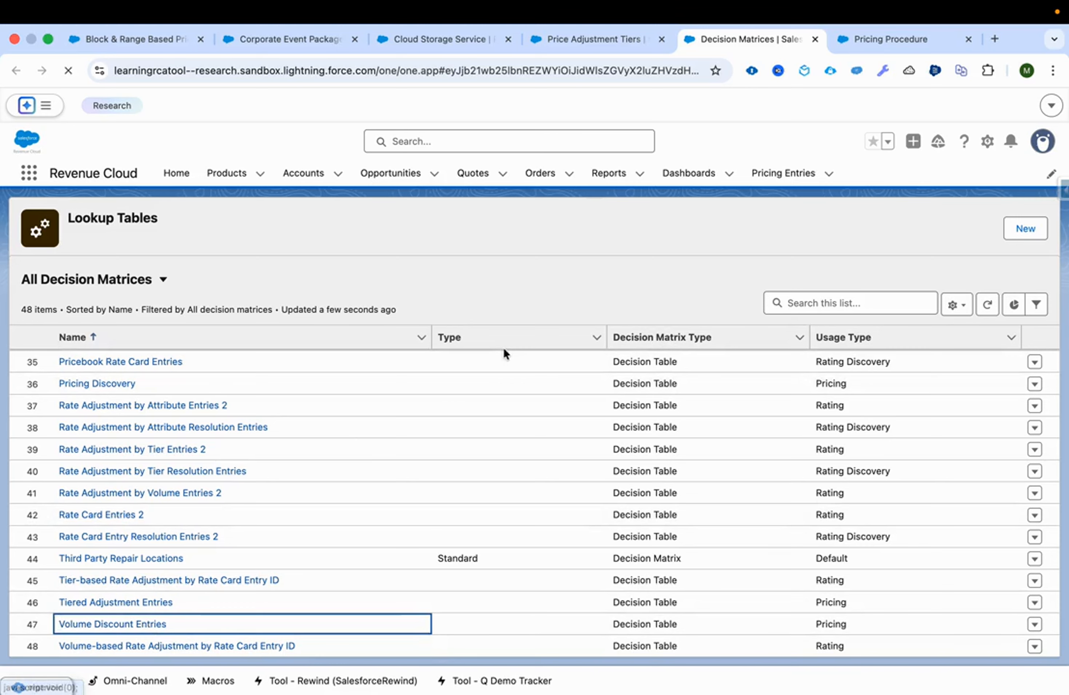
left_click(137, 624)
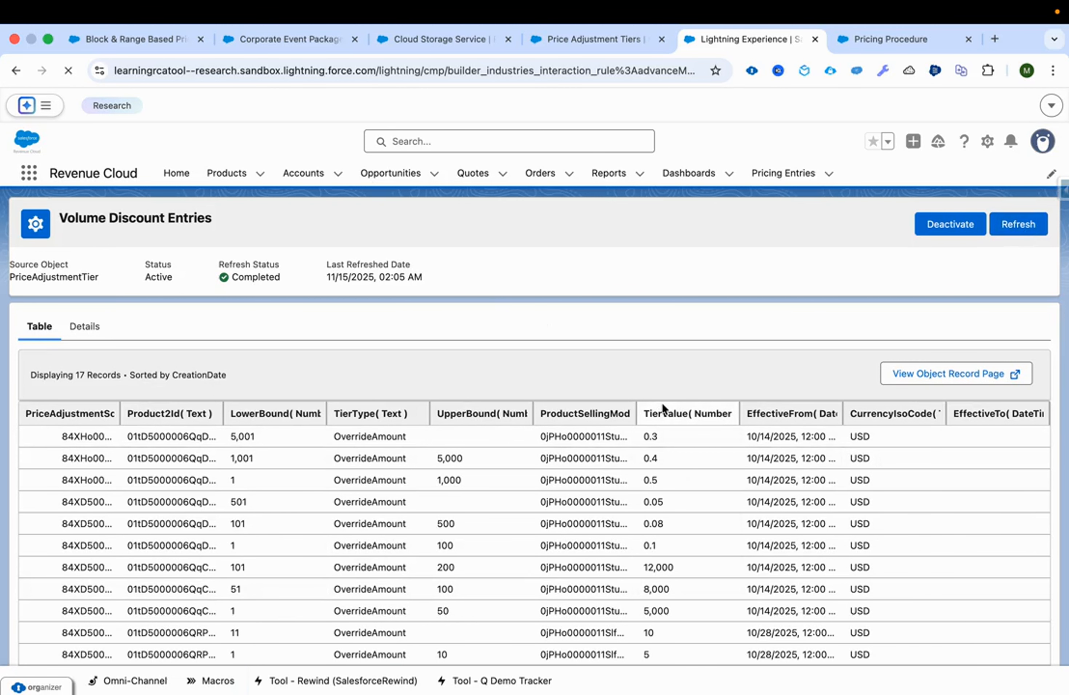
- Back in the pricing procedure, examine the Input Rule Variables mapped in the Block Price - Flat element
left_click(868, 41)
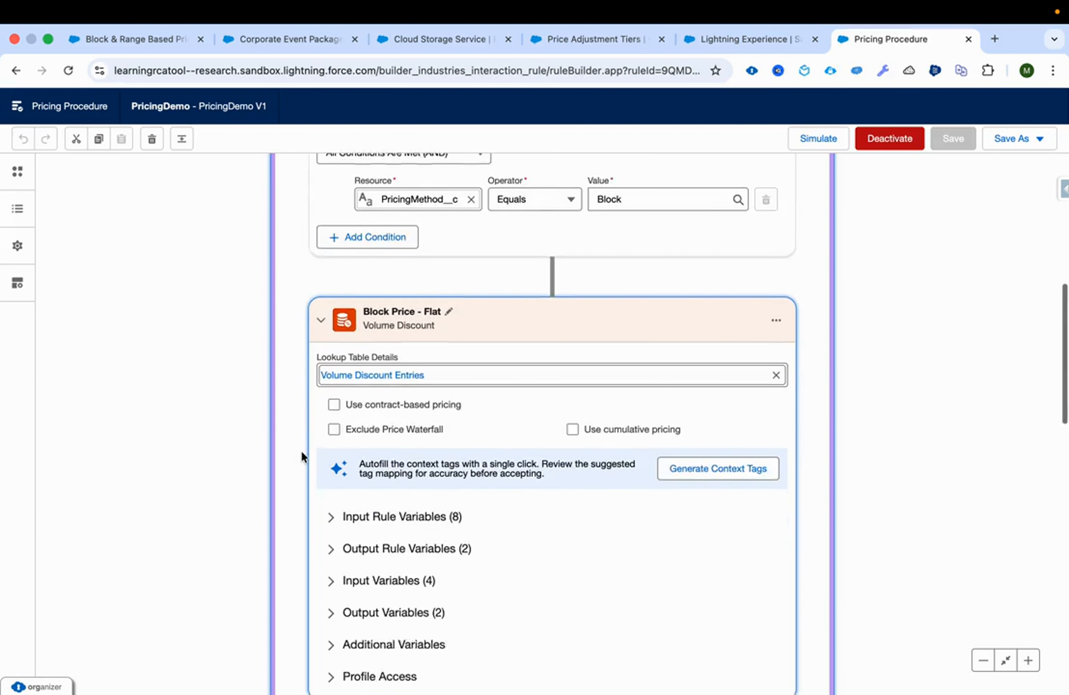
scroll(320, 433, "down", 1)
left_click(363, 483)
scroll(363, 486, "down", 3)
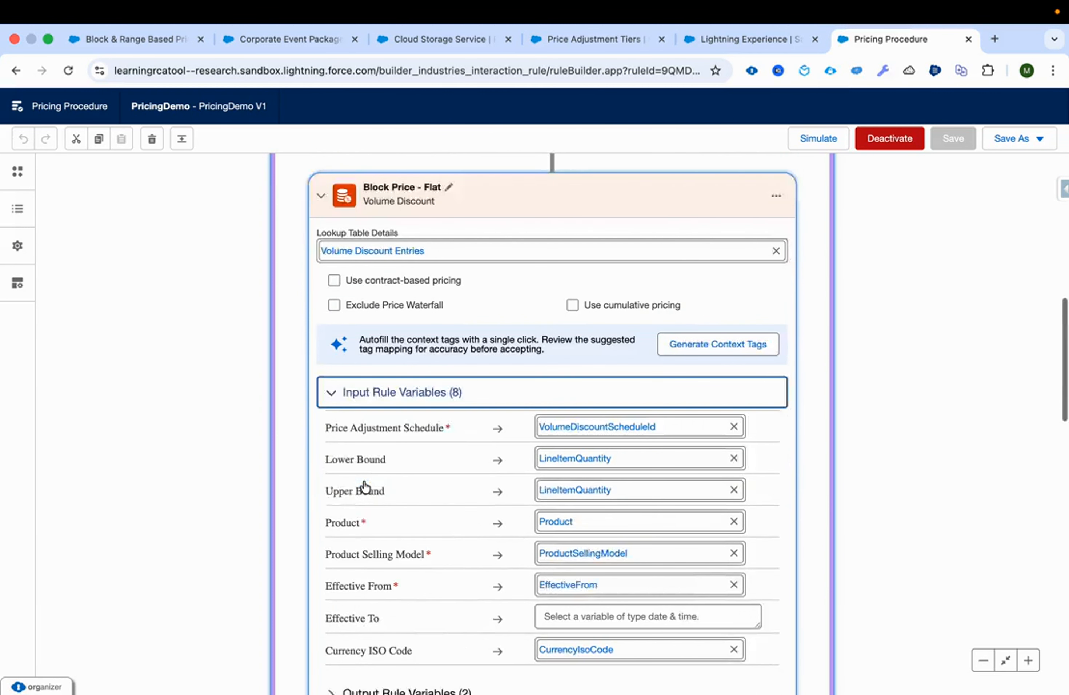
- Expand and examine the Output Rule Variables, Input Variables and Output Variables of the Block Price - Flat element
scroll(365, 487, "down", 1)
left_click(375, 646)
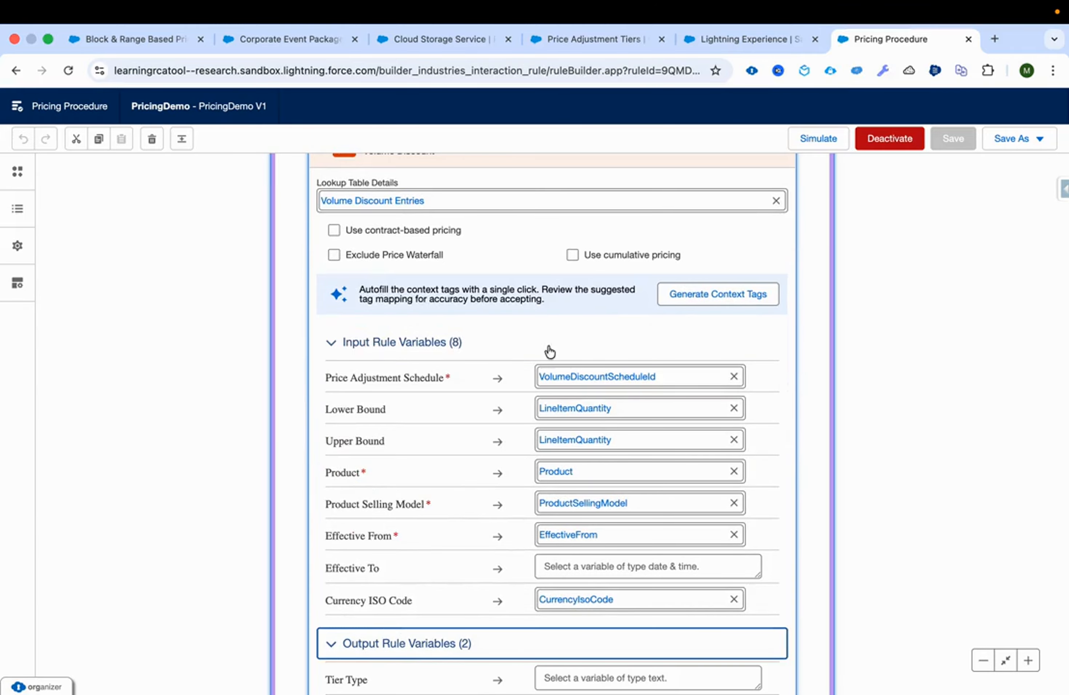
scroll(465, 509, "down", 2)
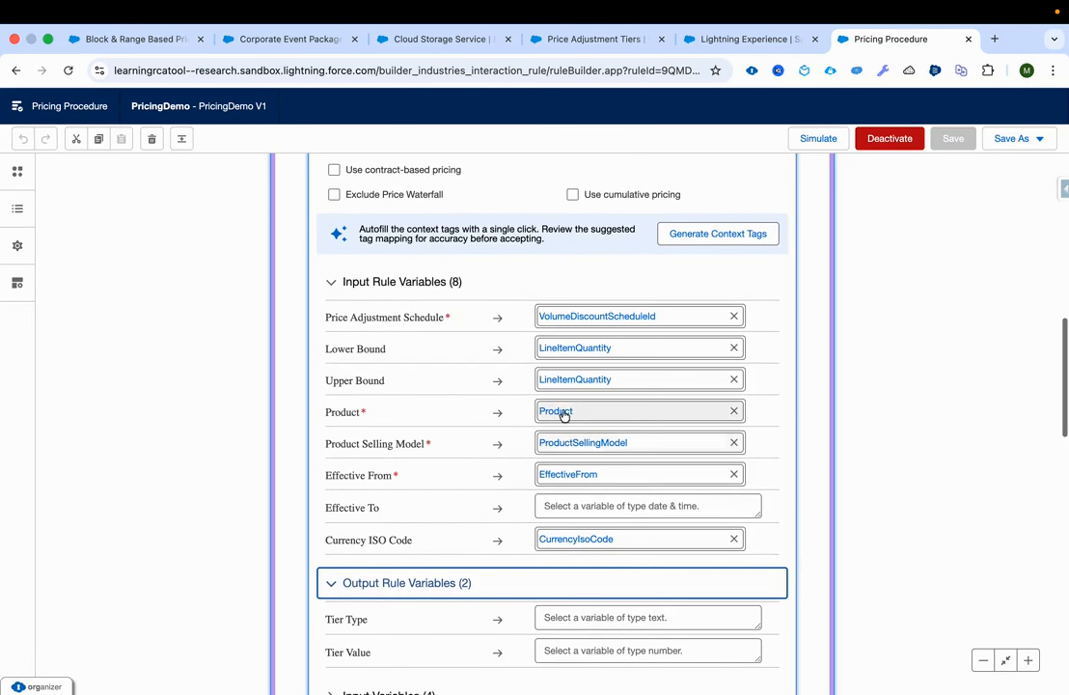
scroll(460, 468, "down", 3)
left_click(395, 551)
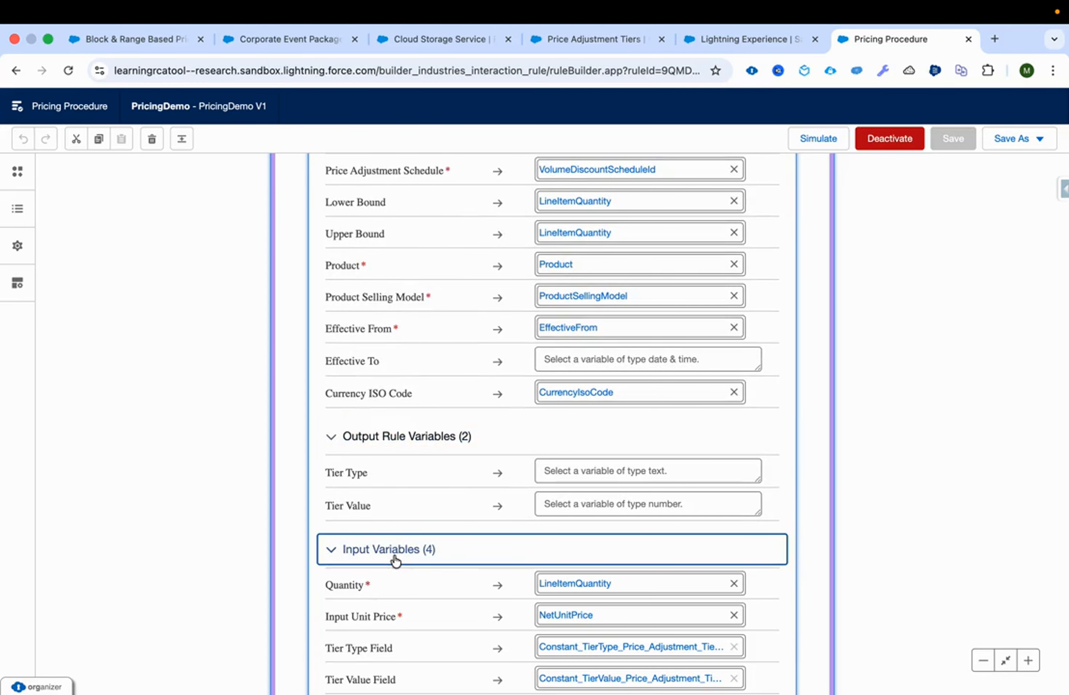
scroll(463, 561, "down", 3)
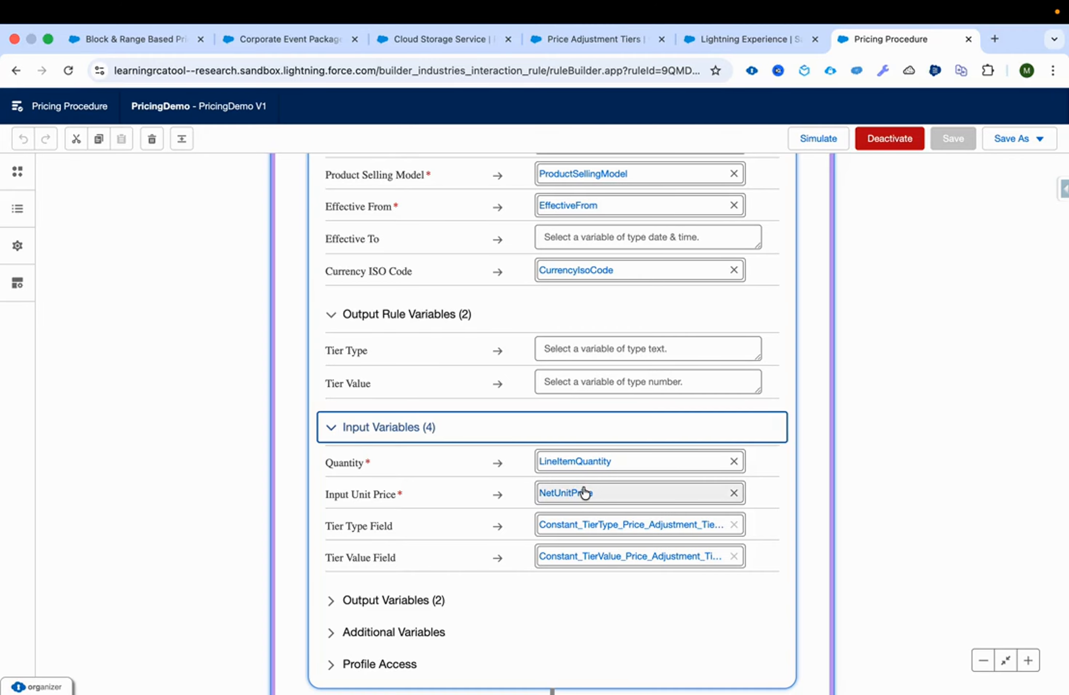
left_click(381, 601)
scroll(382, 602, "down", 5)
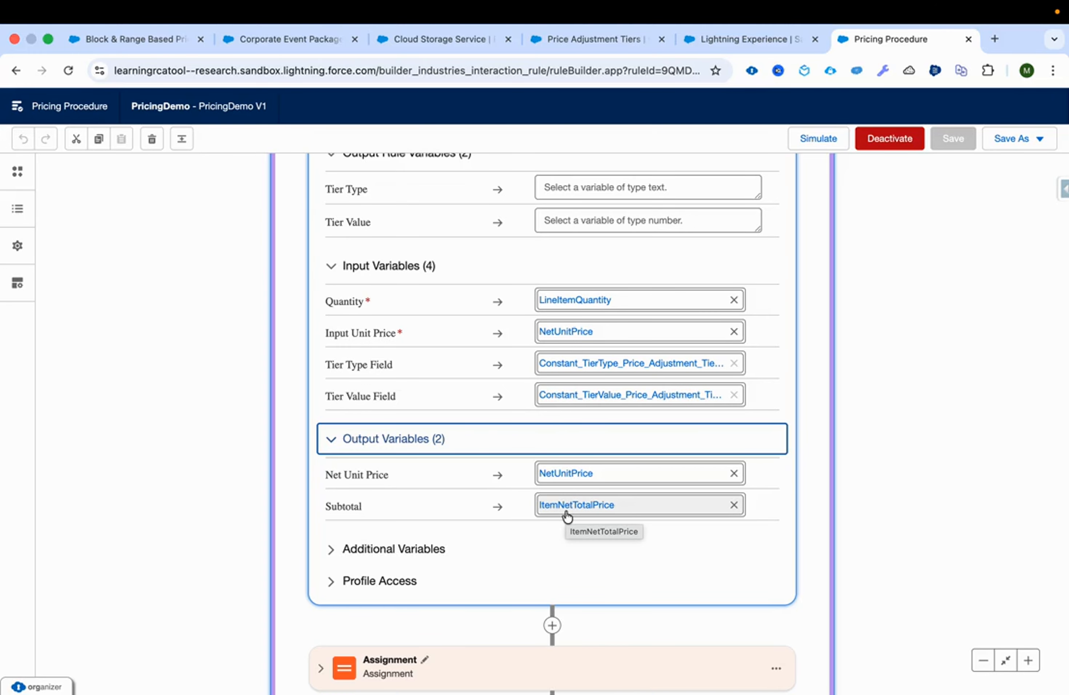
scroll(567, 517, "down", 2)
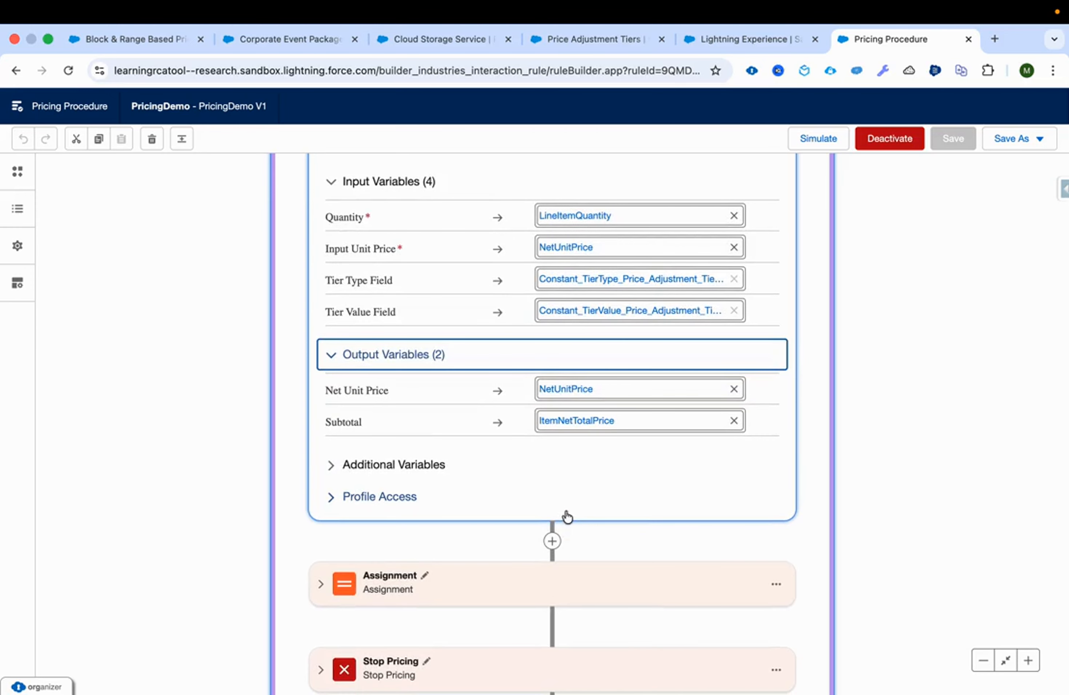
- Expand the Assignment element following Block Price - Flat and review its input and output variables
left_click(321, 584)
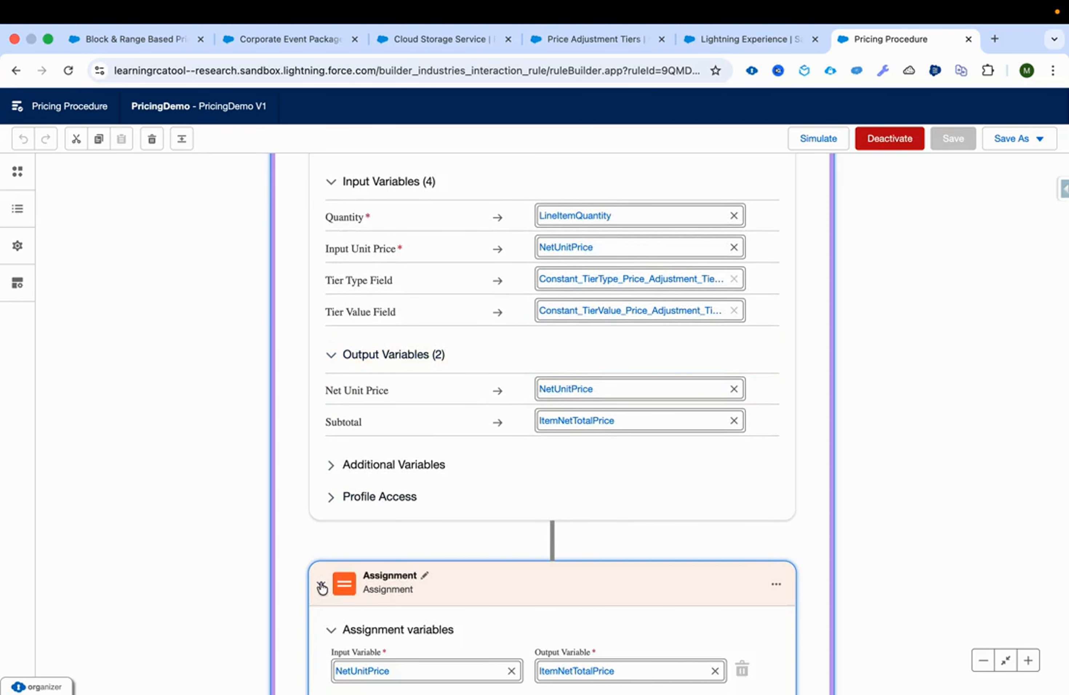
scroll(322, 587, "down", 4)
scroll(322, 588, "down", 1)
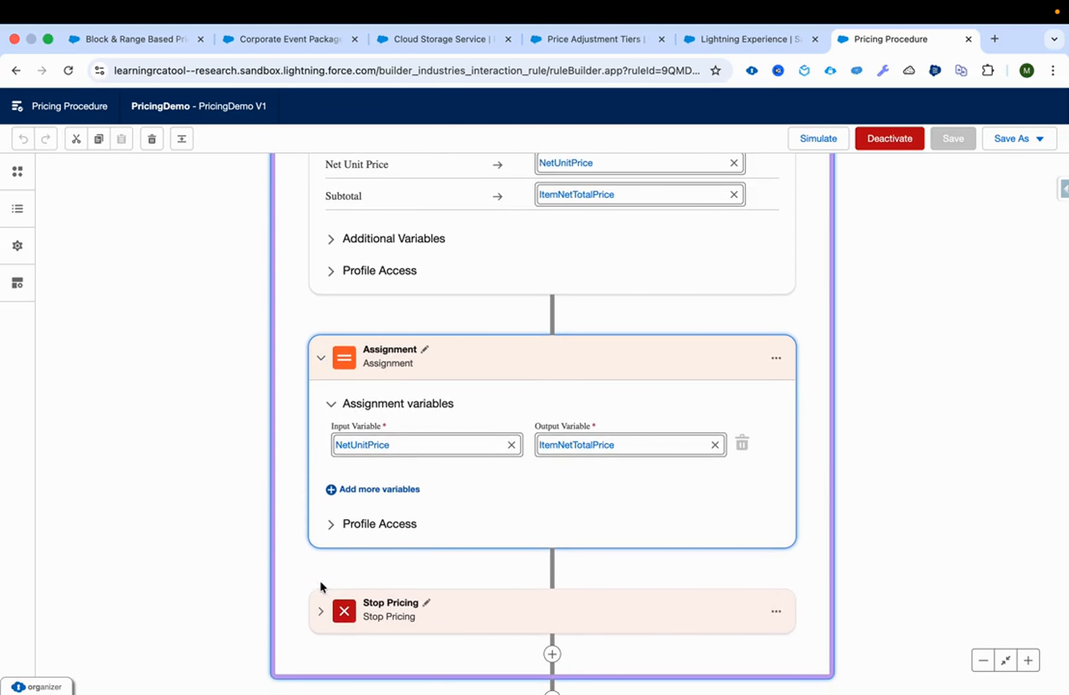
- Look up the Assignment element among the elements available between Block Price - Flat and Assignment by searching for "ass", and close the list
left_click(551, 315)
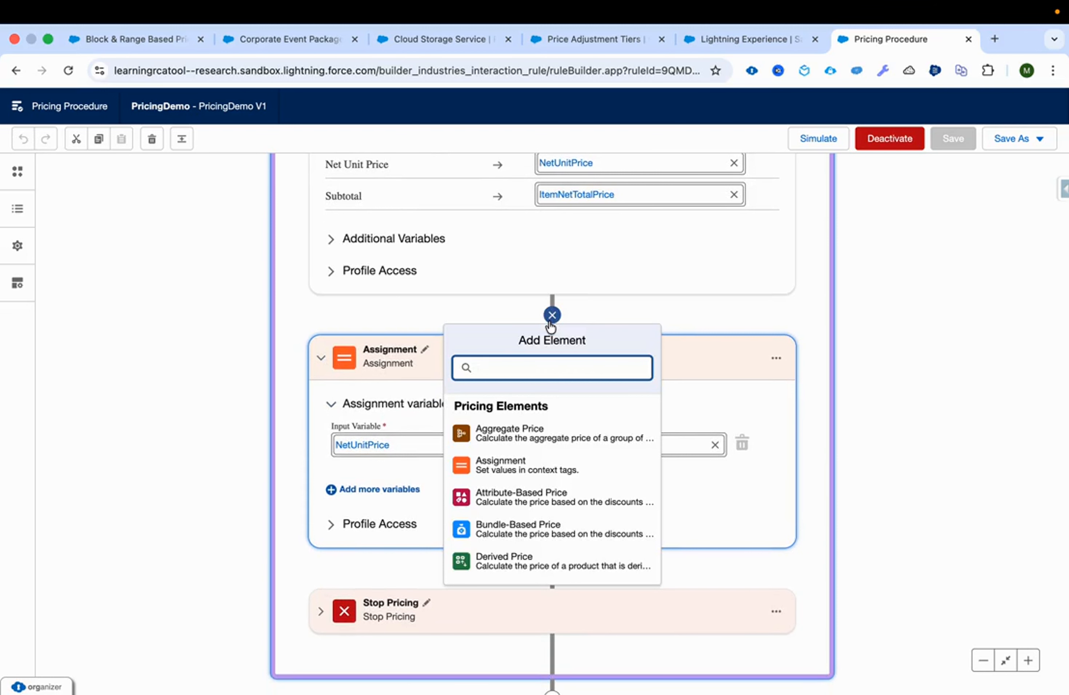
type("ass")
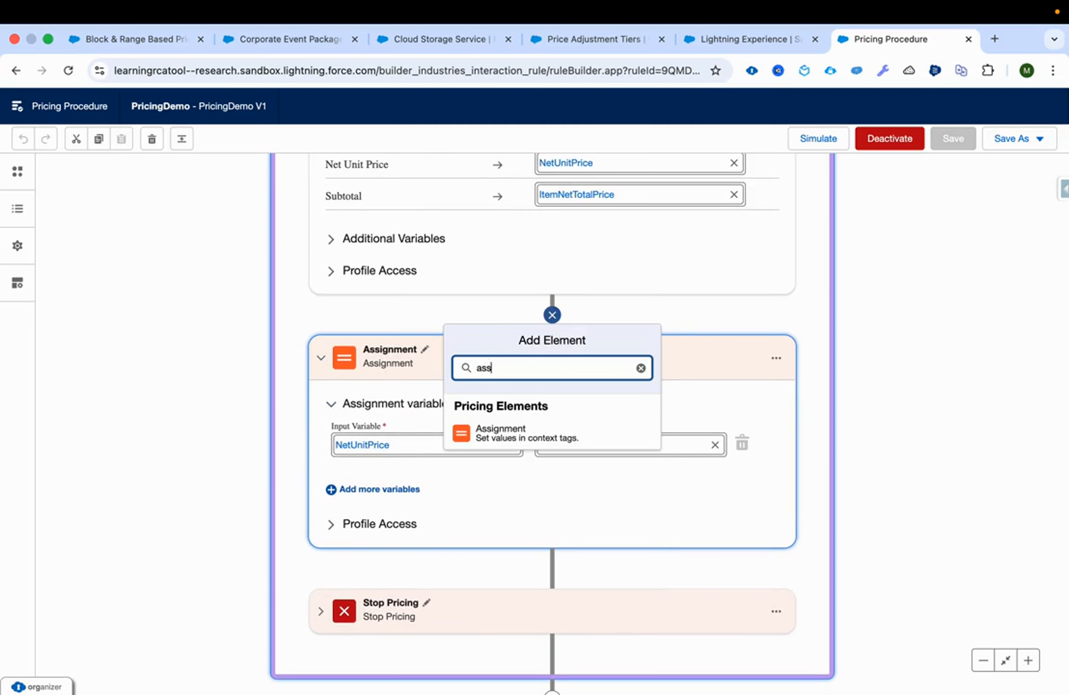
left_click(641, 368)
left_click(665, 318)
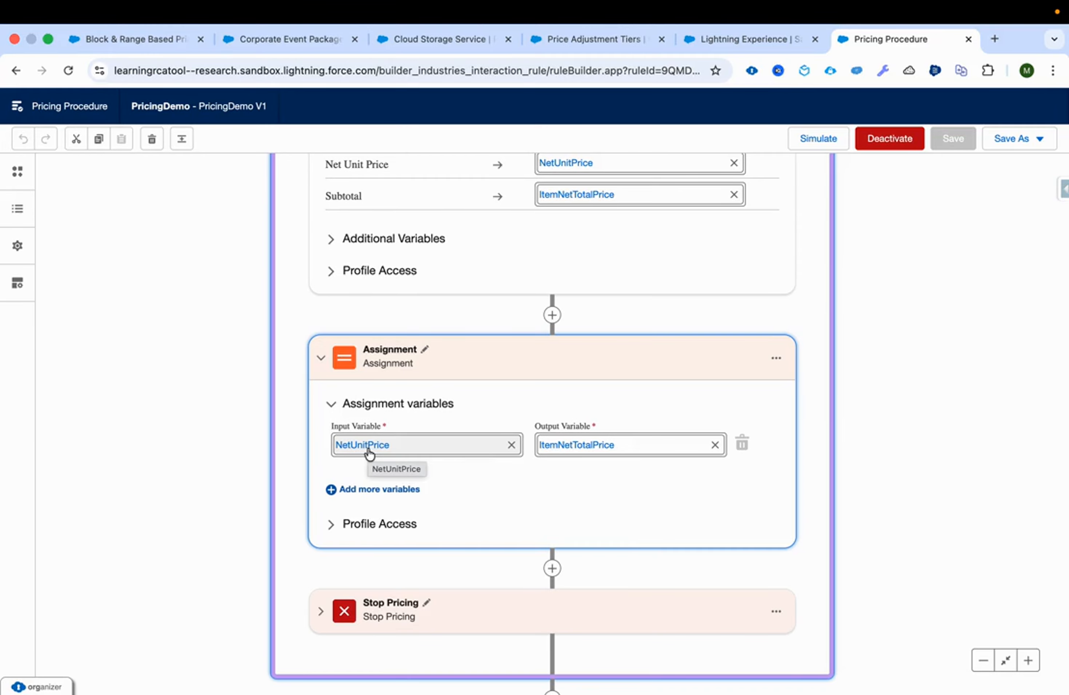
- In the Block & Range Based Pricing quote, compare the Corporate Event line's Net Unit Price calculation details with its Total Price
left_click(156, 39)
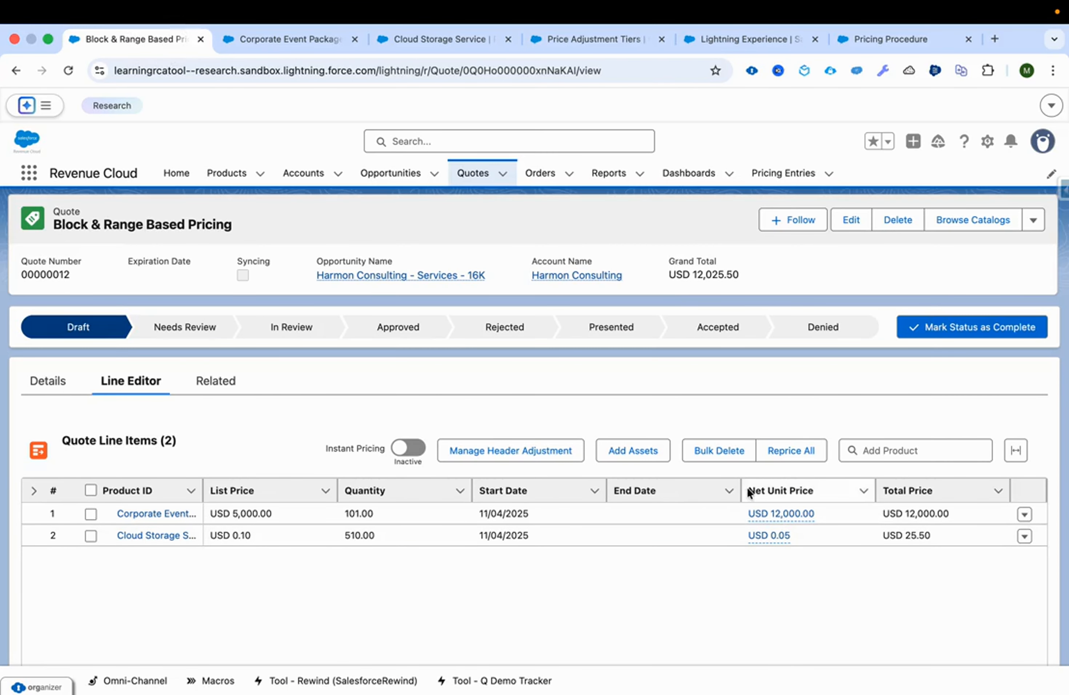
left_click(783, 514)
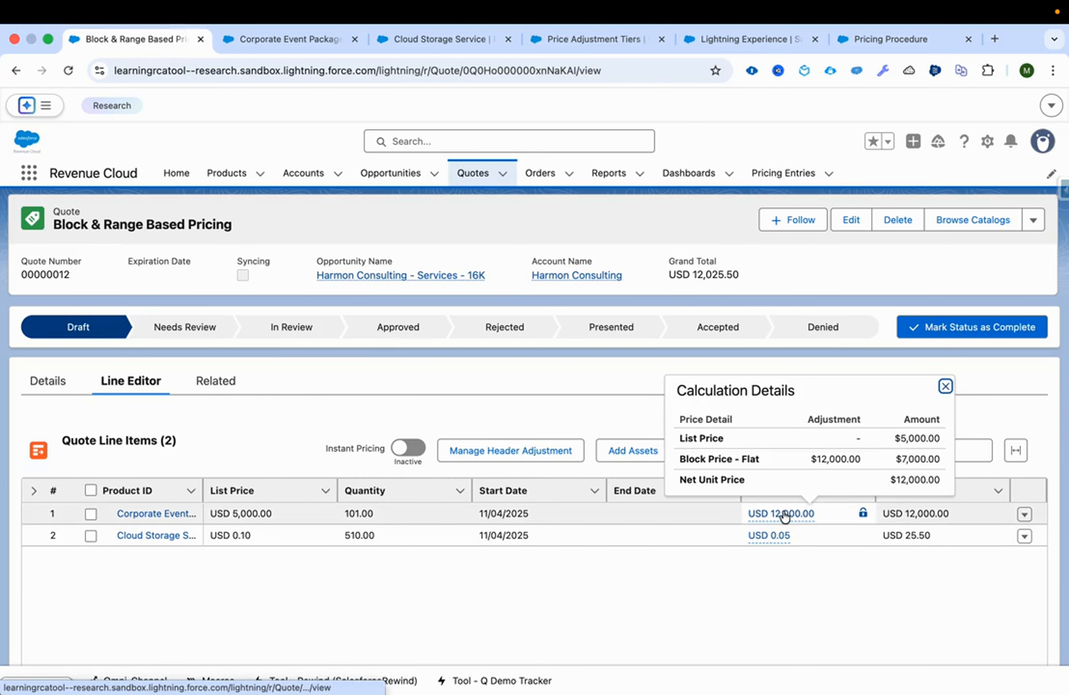
left_click(902, 509)
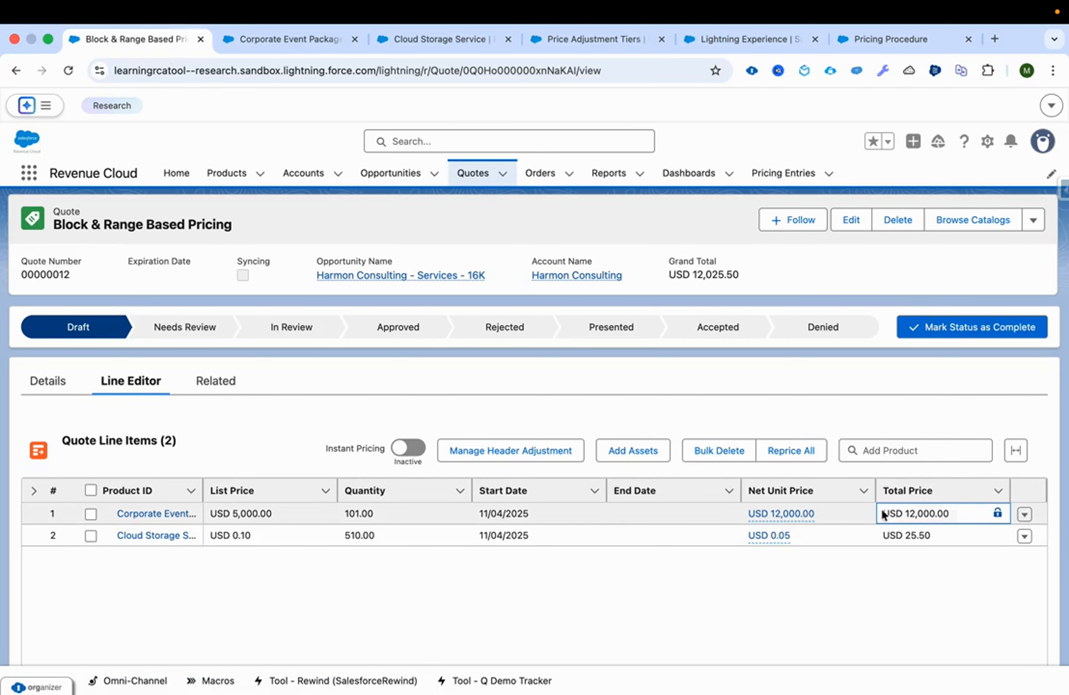
left_click(921, 516)
mouse_move(789, 516)
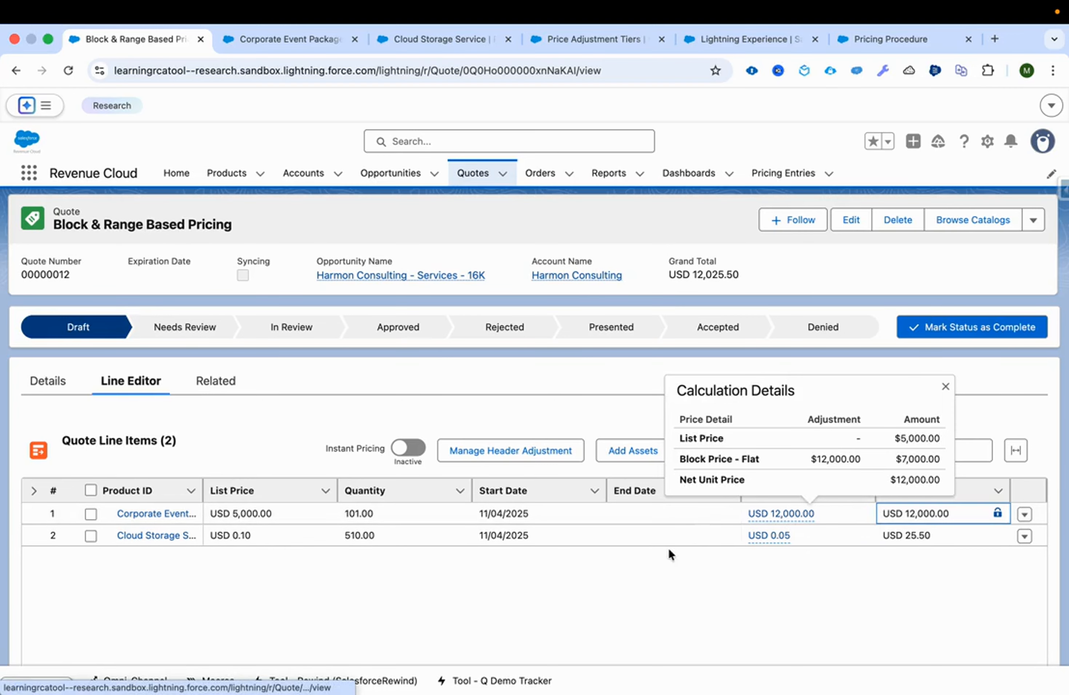
- Back in the pricing procedure, expand the Stop Pricing element and review the block list container's elements from its List Operation down
left_click(859, 36)
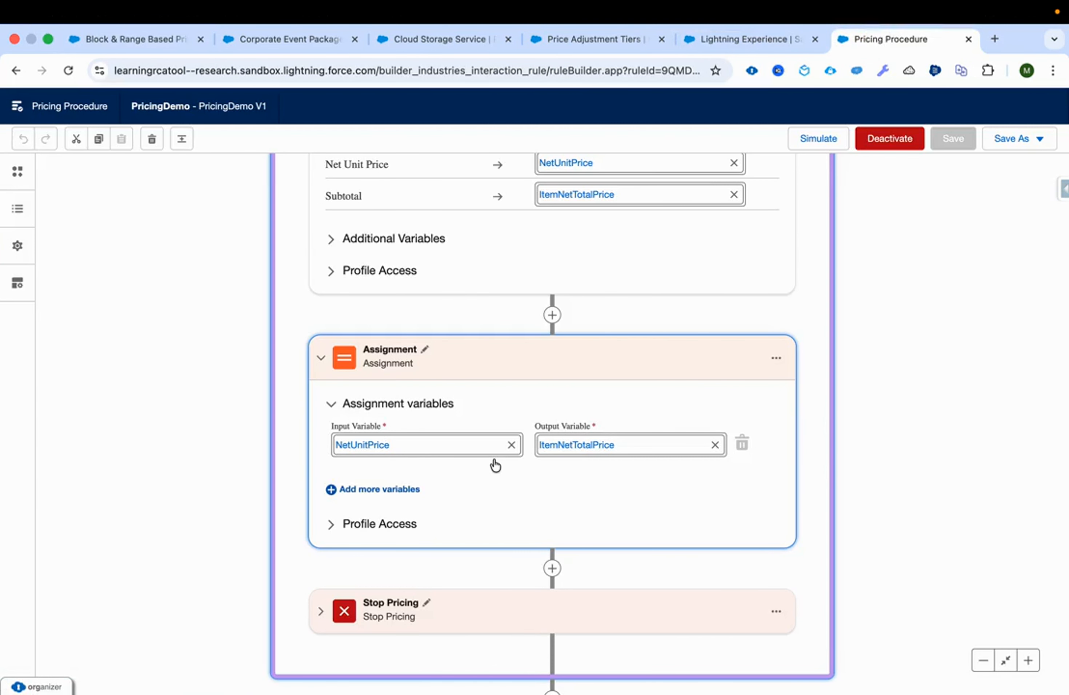
left_click(321, 611)
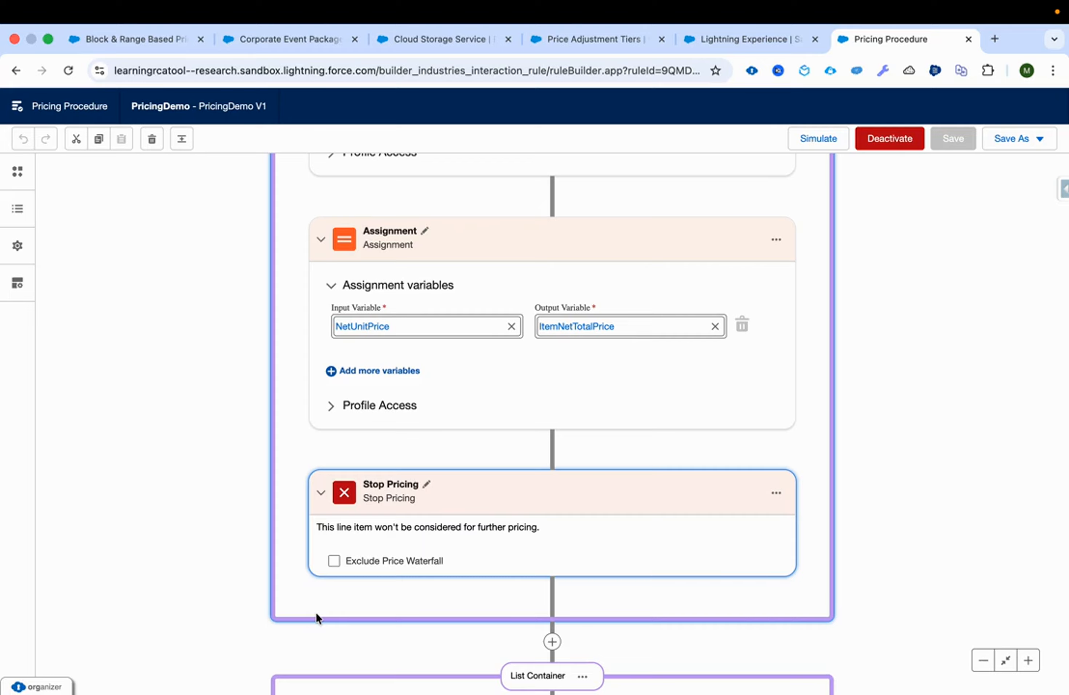
scroll(316, 611, "up", 15)
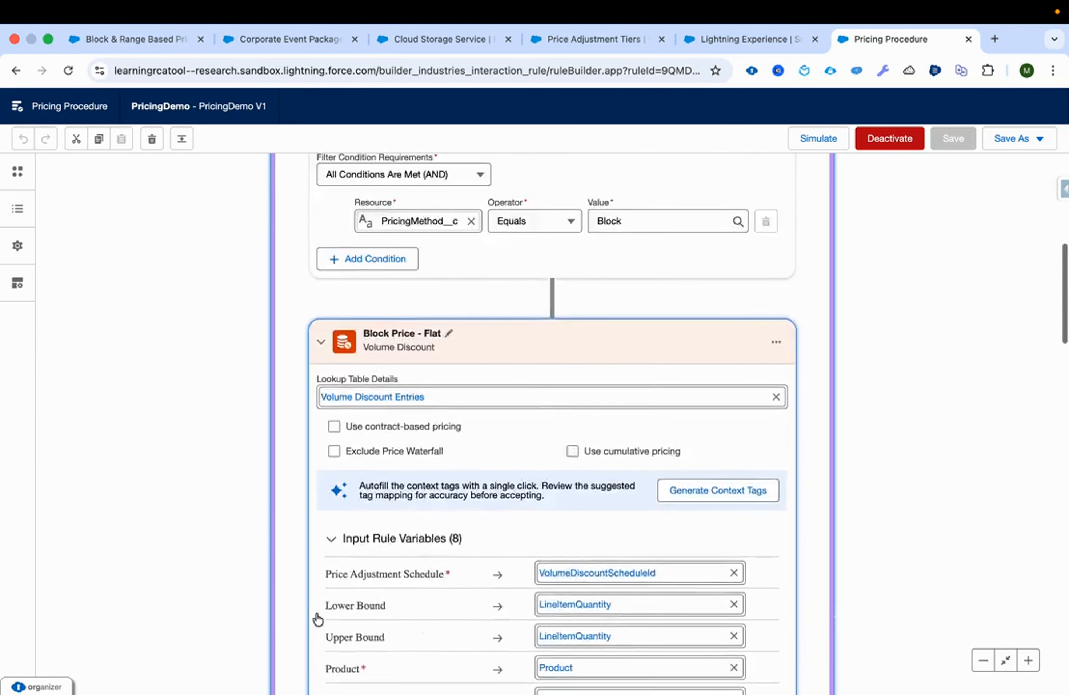
scroll(318, 619, "up", 5)
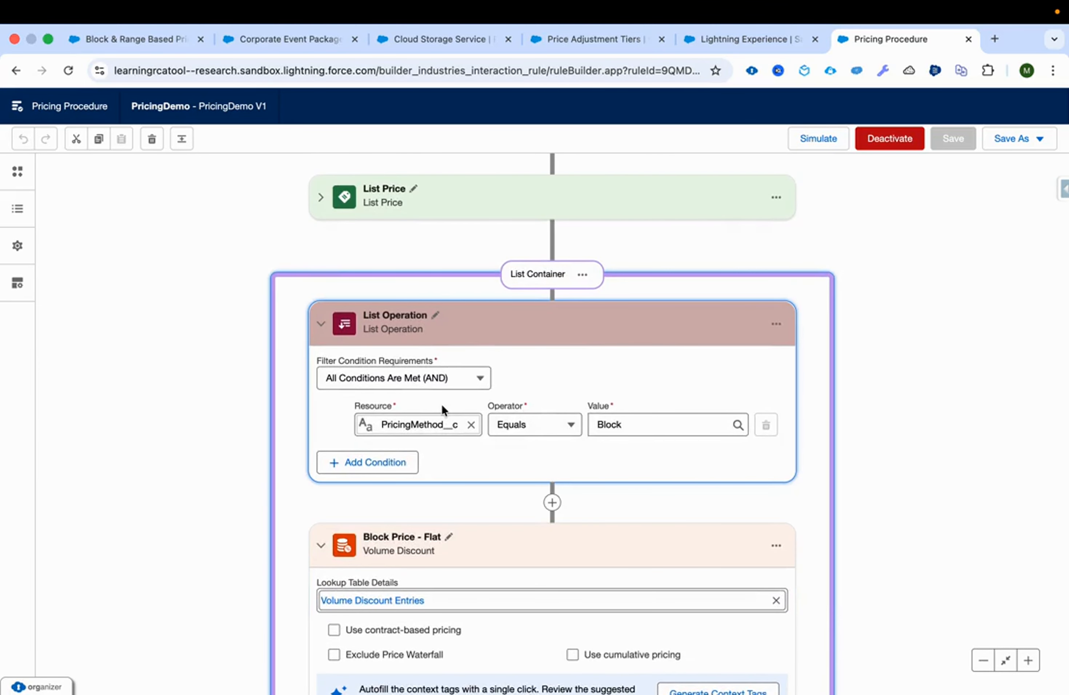
scroll(442, 409, "down", 20)
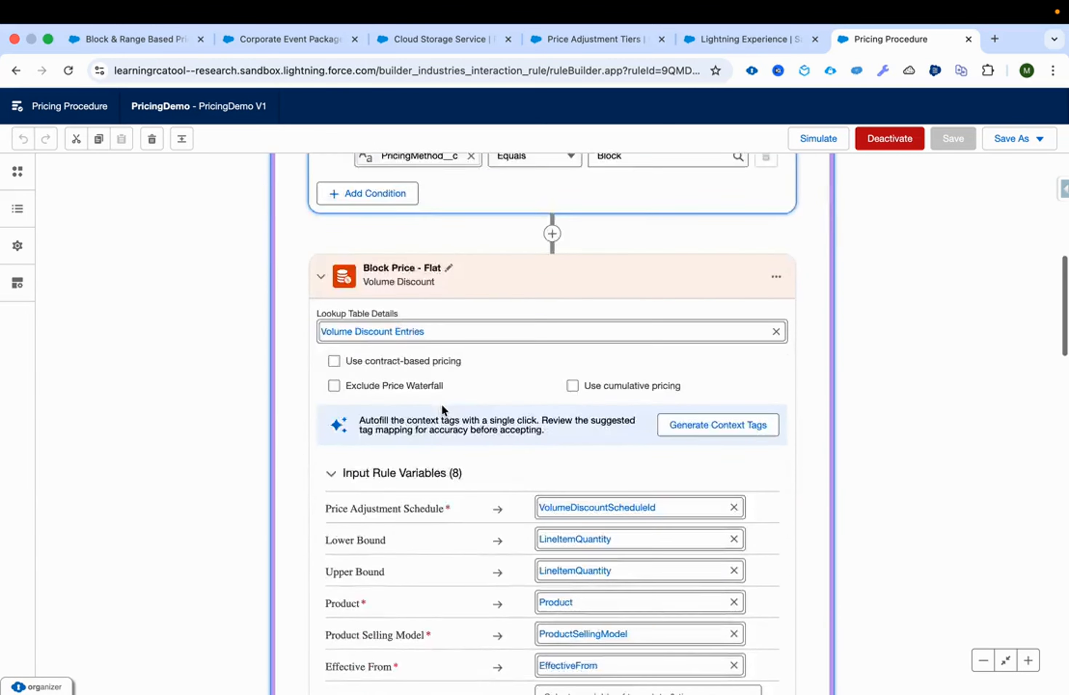
scroll(443, 412, "down", 15)
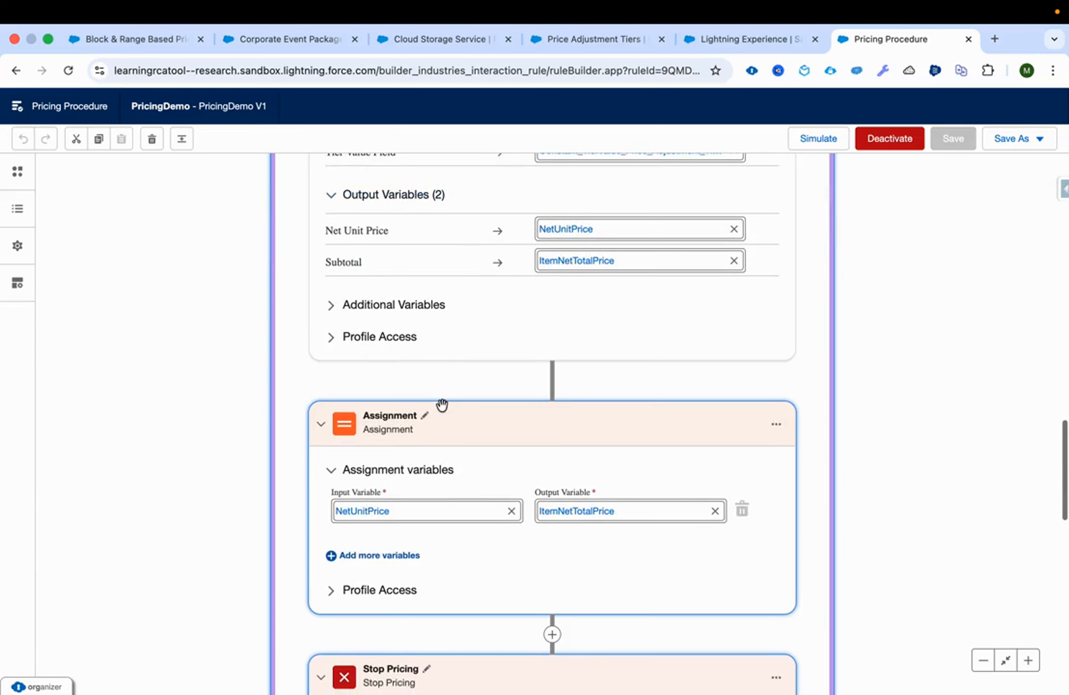
- Expand the List Operation in the list container that follows the block one and review its filter condition
scroll(390, 487, "down", 1)
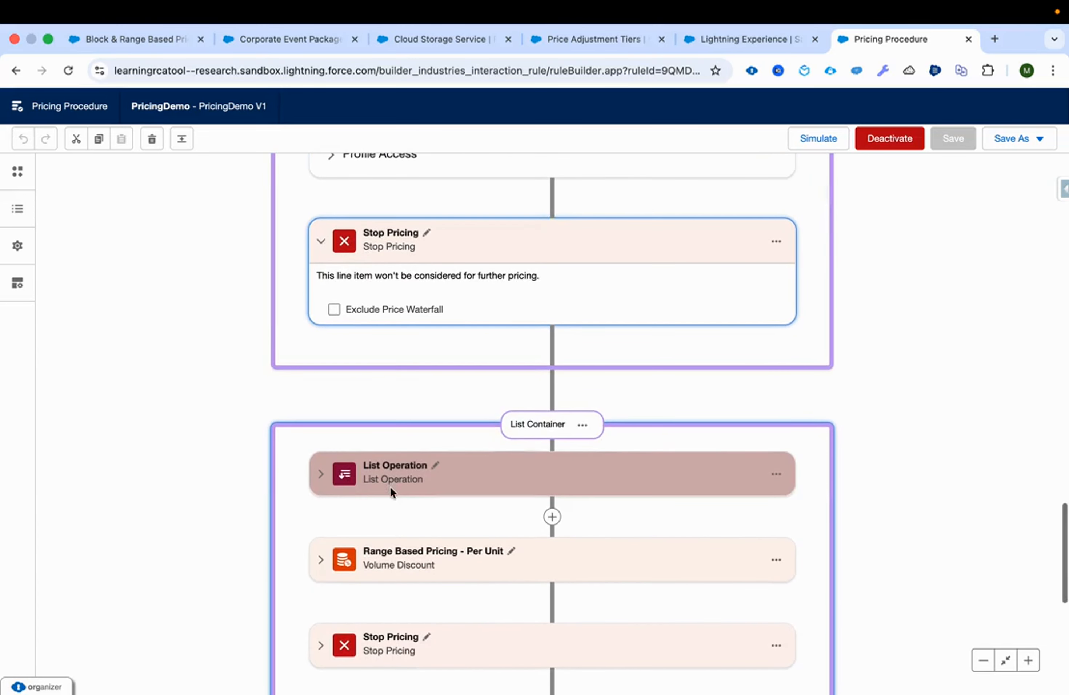
left_click(326, 482)
scroll(326, 482, "down", 3)
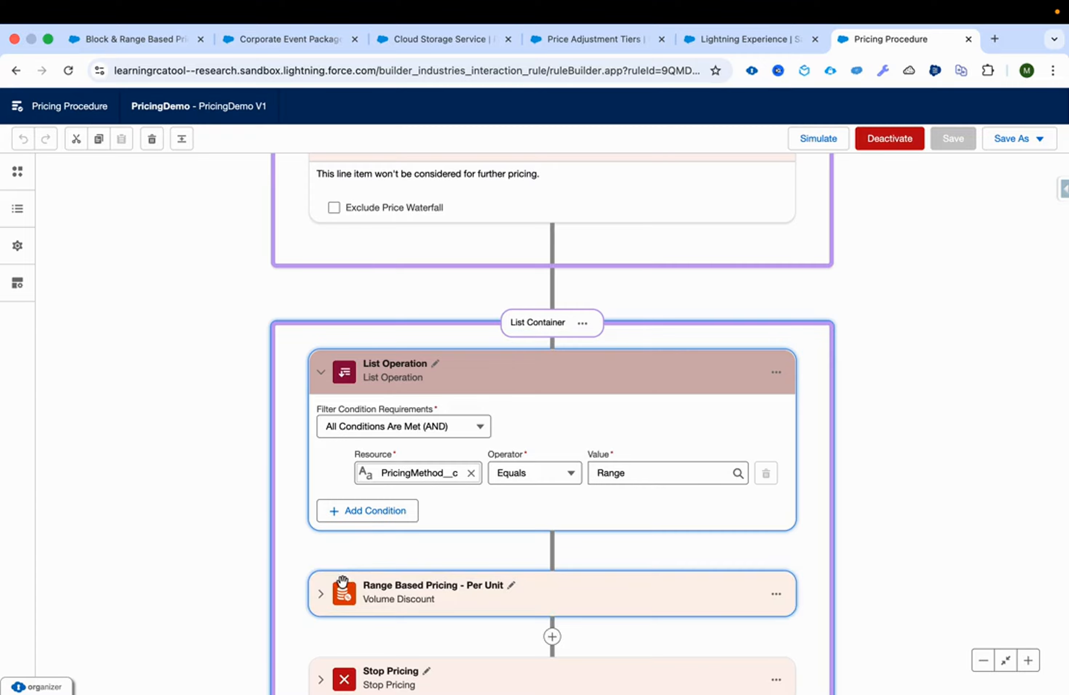
- Expand the Range Based Pricing - Per Unit element and examine its lookup table, Input Variables and Output Variables
left_click(321, 592)
scroll(342, 583, "down", 10)
scroll(370, 564, "up", 1)
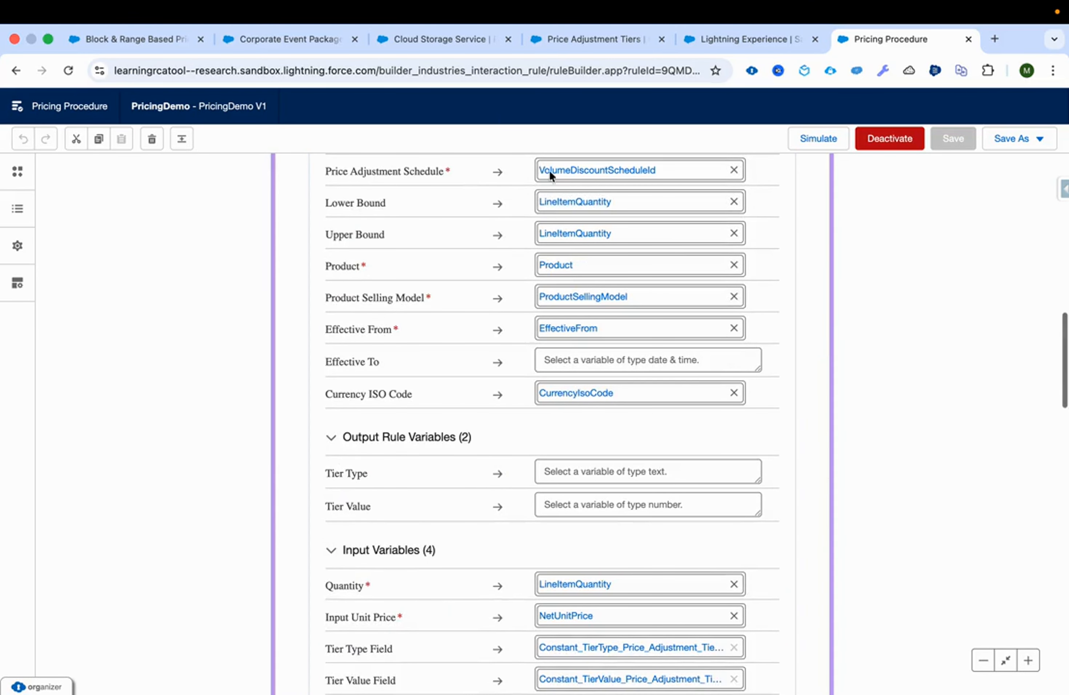
scroll(435, 445, "down", 14)
scroll(436, 445, "down", 5)
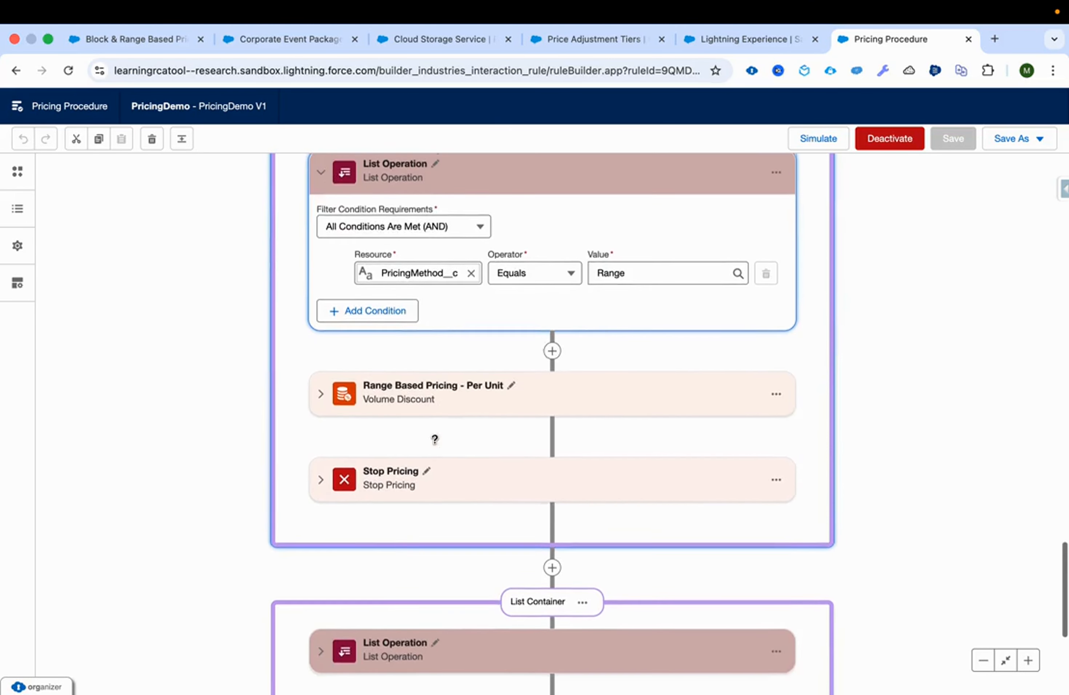
left_click(319, 388)
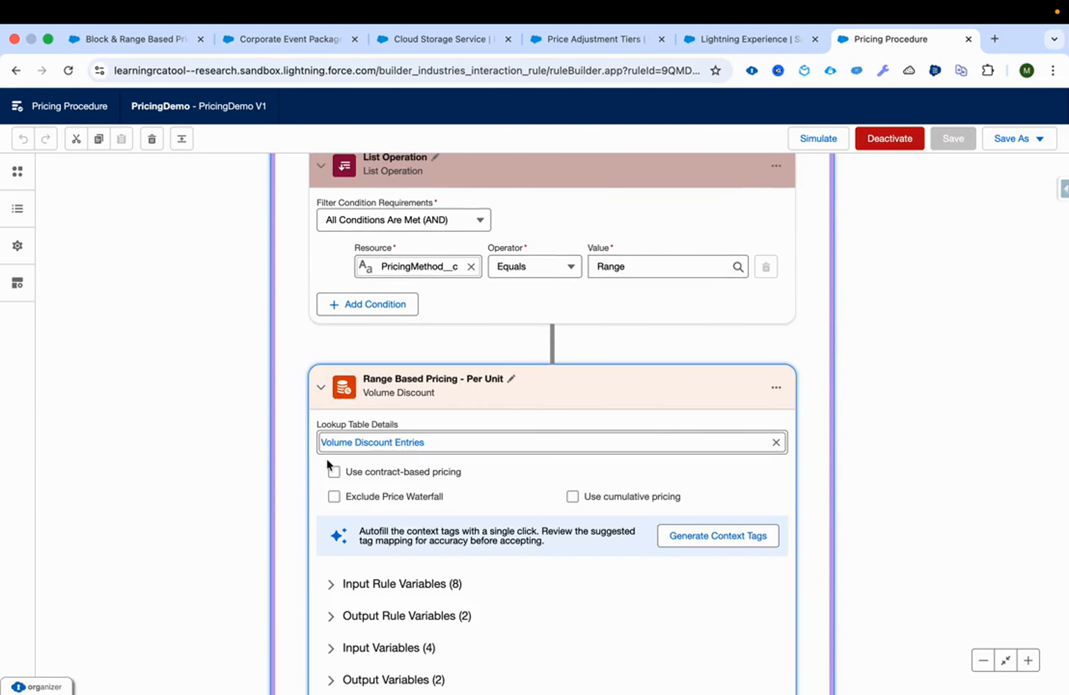
scroll(456, 460, "down", 5)
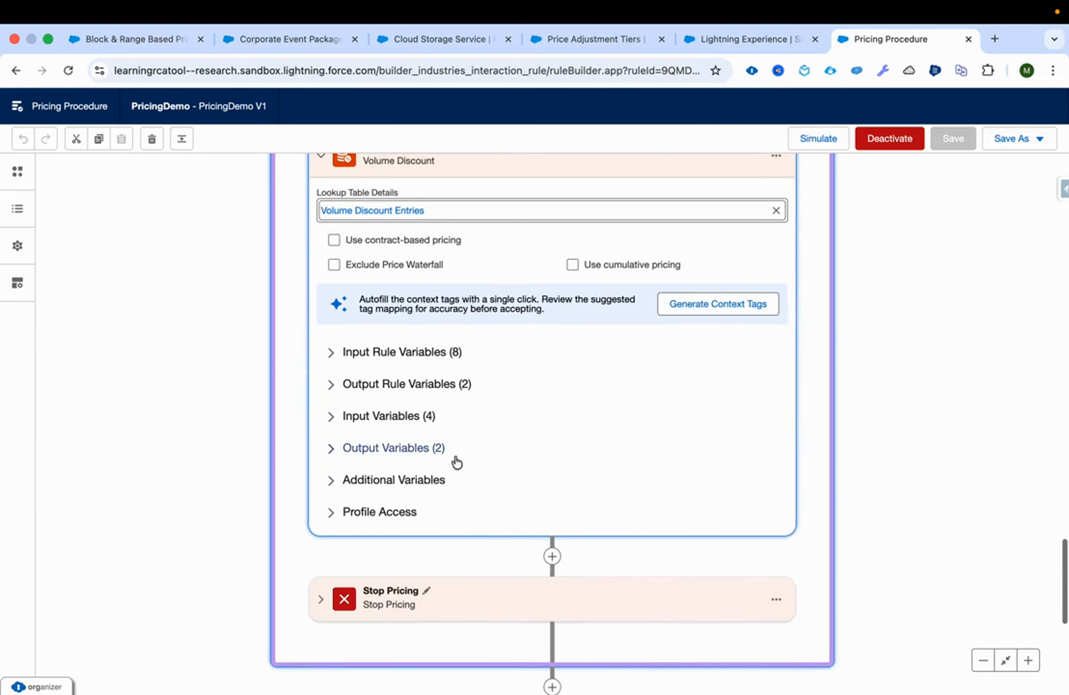
left_click(395, 448)
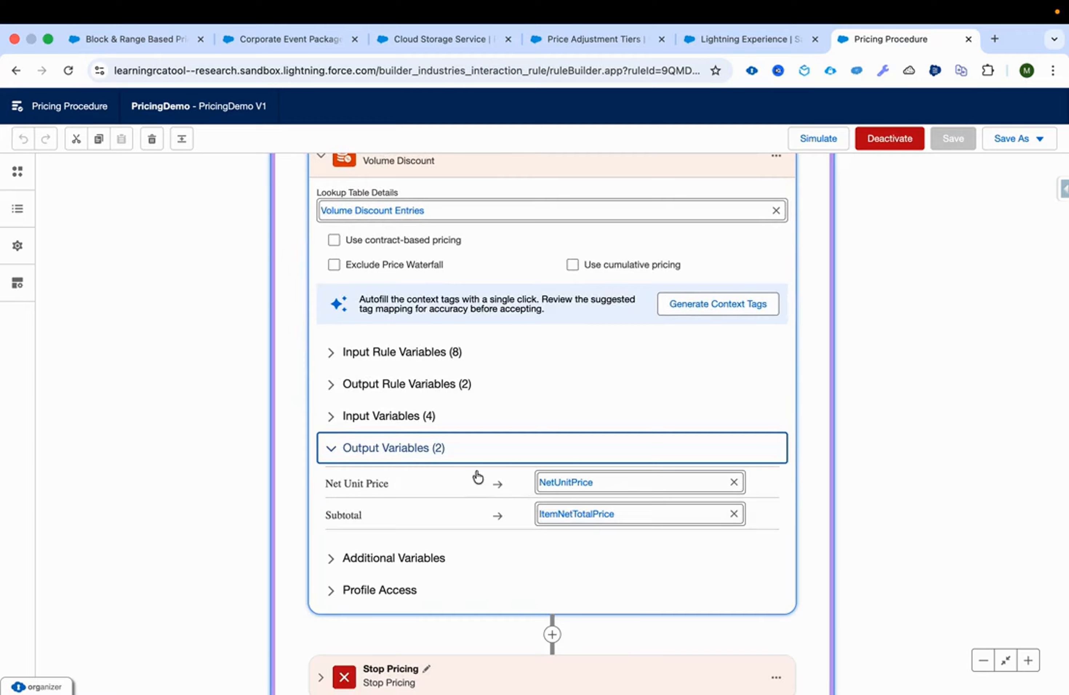
left_click(377, 416)
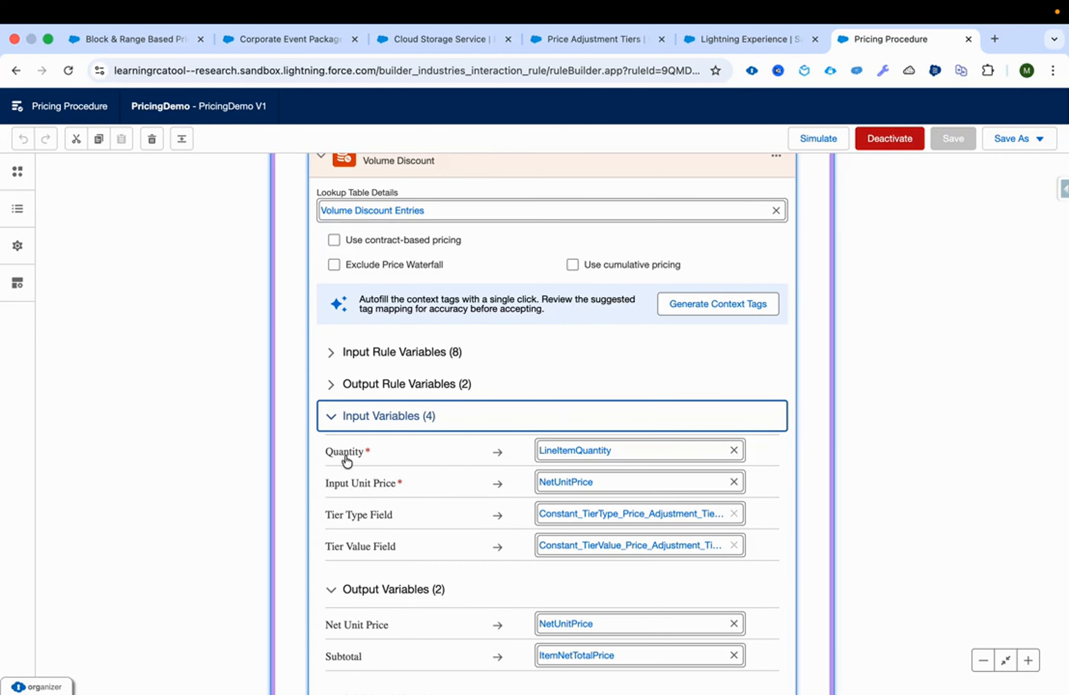
scroll(345, 461, "down", 3)
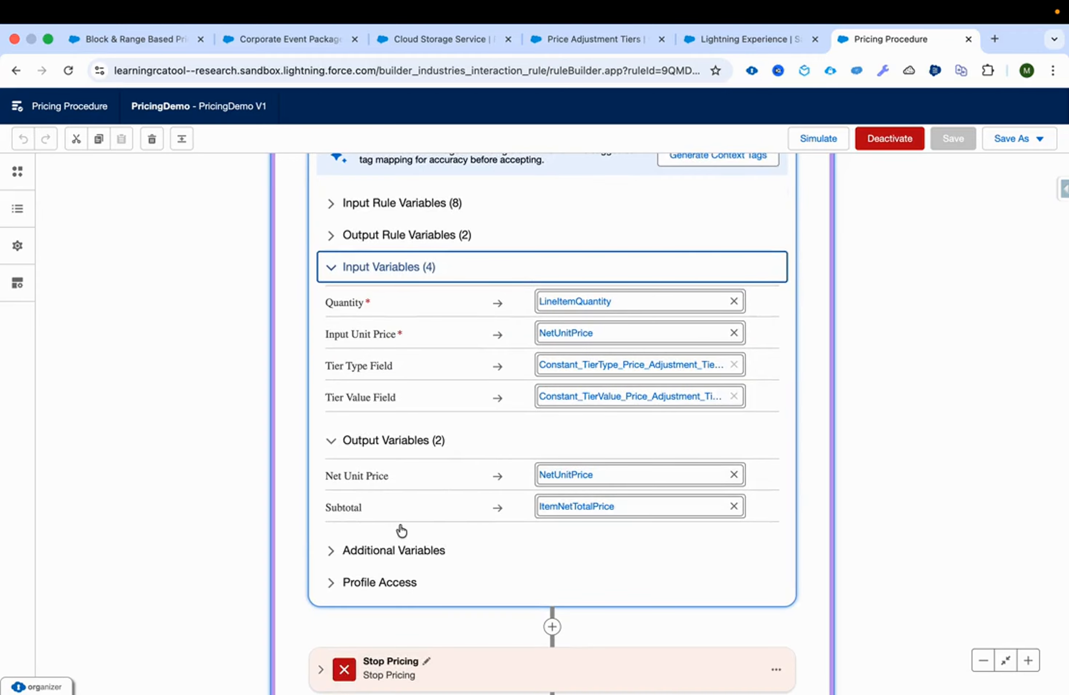
scroll(401, 530, "down", 2)
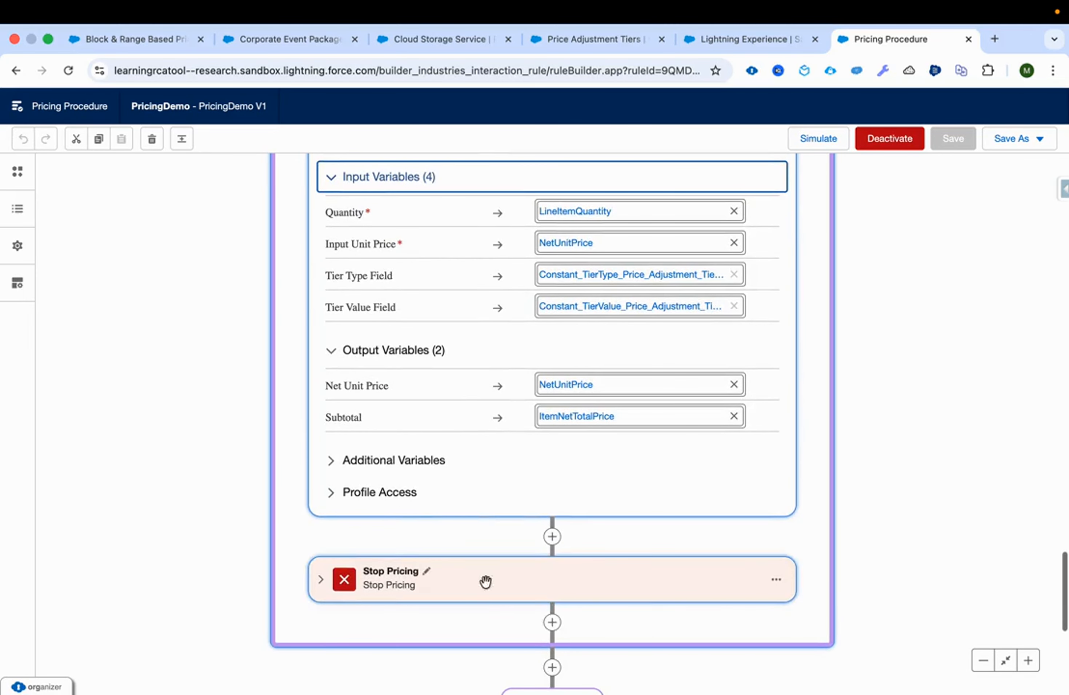